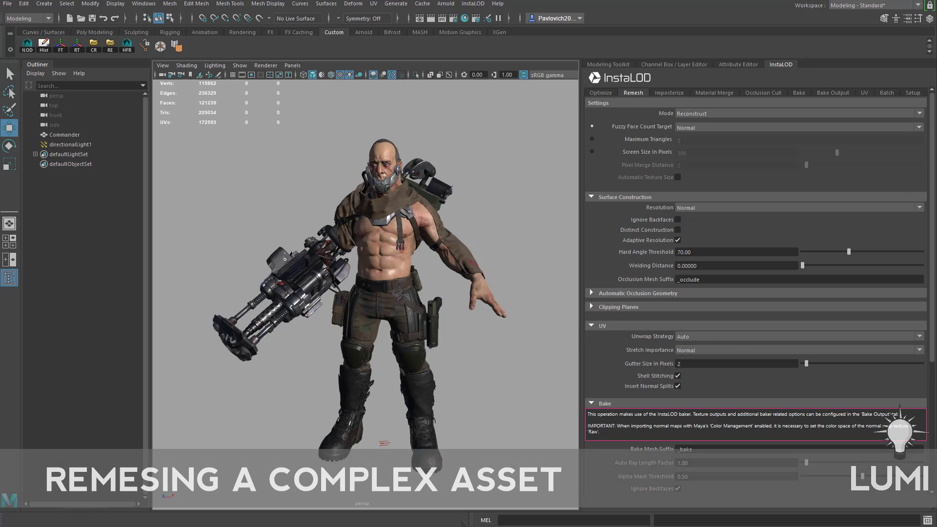
Bring up Hypershade beside the character and select the faces that use the Body_sg1 material
{"action": "left_click_drag", "start_coordinate": [420, 221], "coordinate": [468, 229], "text": "alt"}
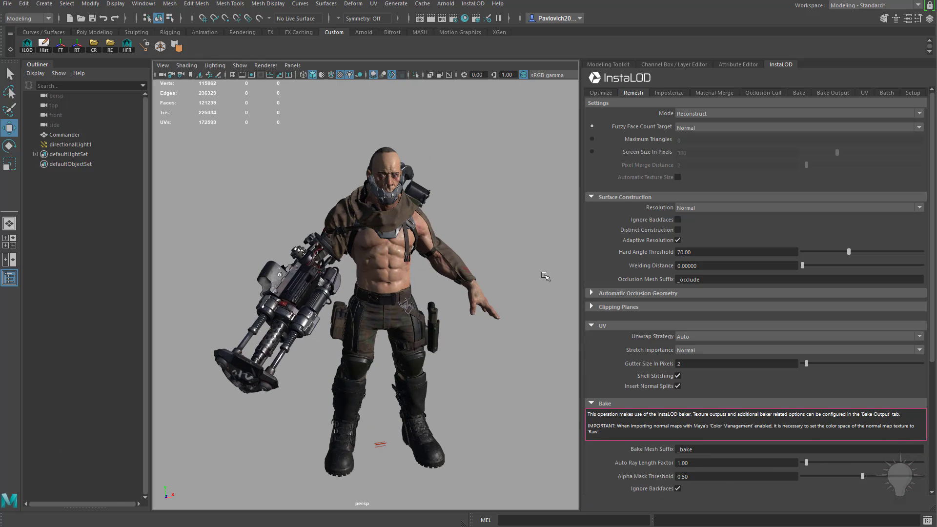
{"action": "scroll", "coordinate": [338, 188], "scroll_direction": "up", "scroll_amount": 1}
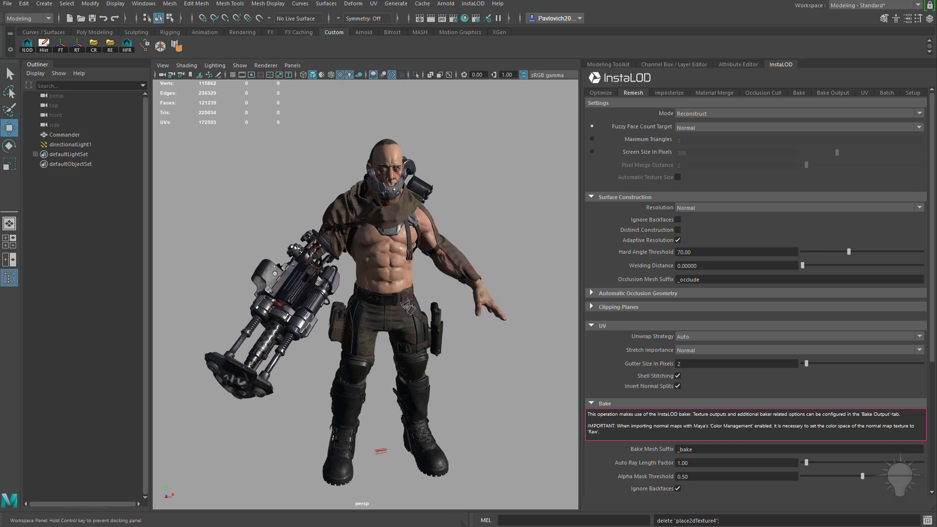
{"action": "left_click_drag", "start_coordinate": [508, 526], "coordinate": [312, 101]}
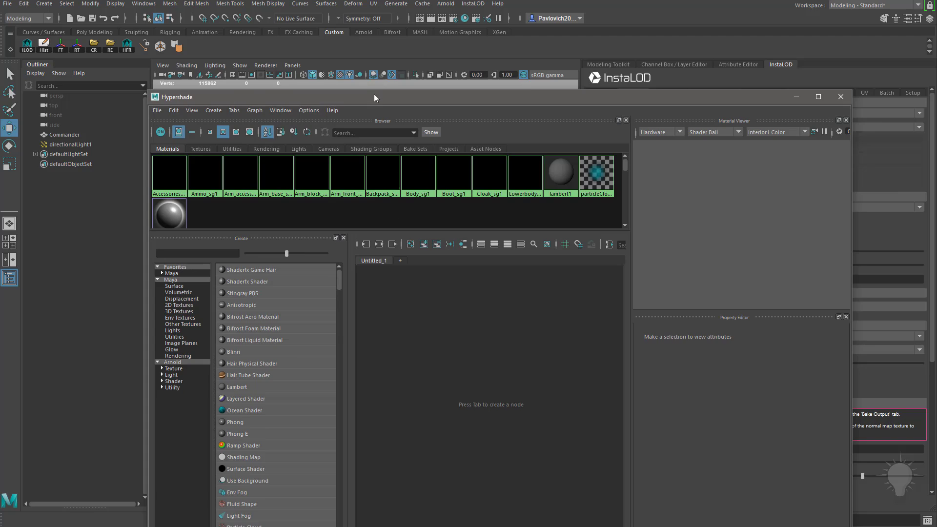
{"action": "left_click_drag", "start_coordinate": [375, 96], "coordinate": [651, 95]}
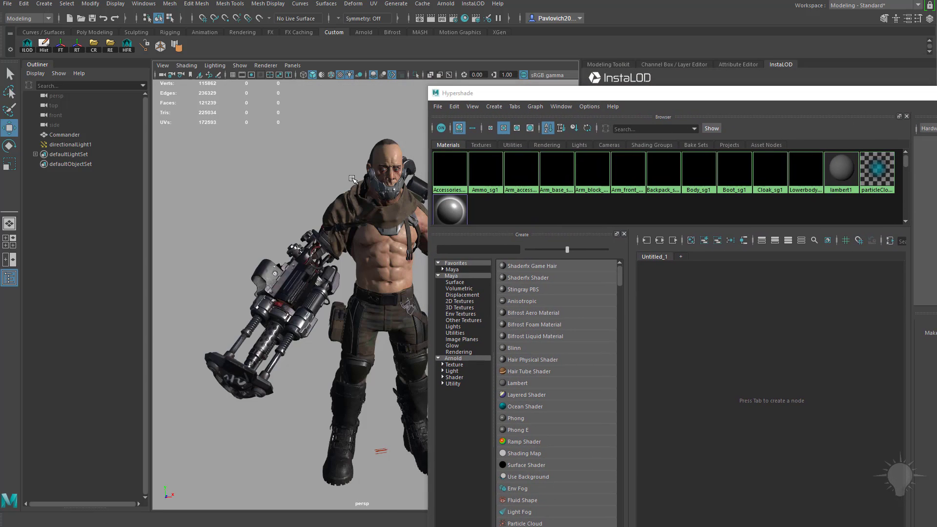
{"action": "right_click", "coordinate": [701, 173]}
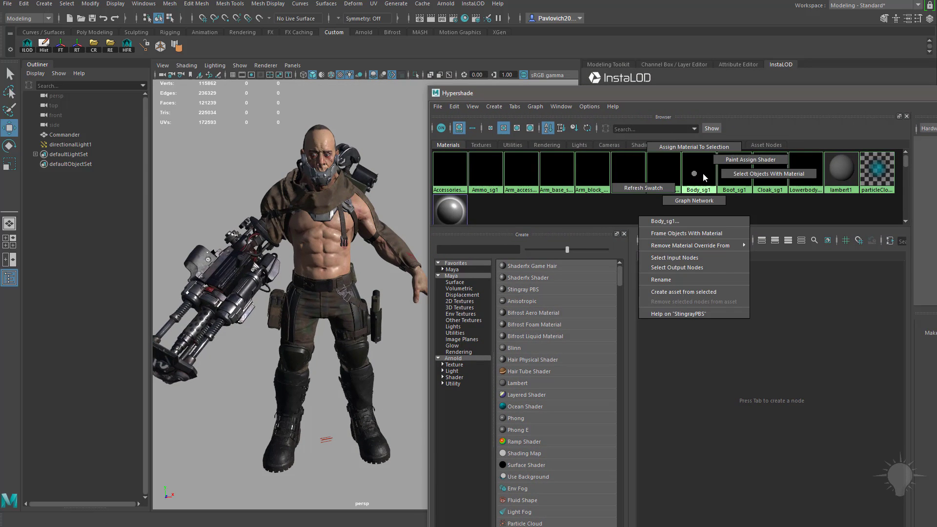
{"action": "left_click", "coordinate": [726, 175]}
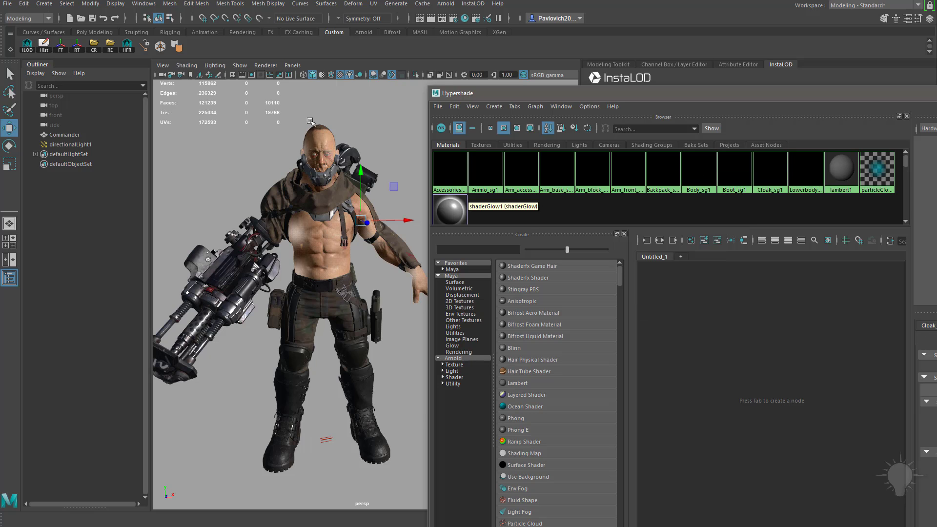
View the selected body faces' UV layout in the UV Editor, and close the editor
{"action": "left_click", "coordinate": [373, 4]}
{"action": "left_click", "coordinate": [388, 19]}
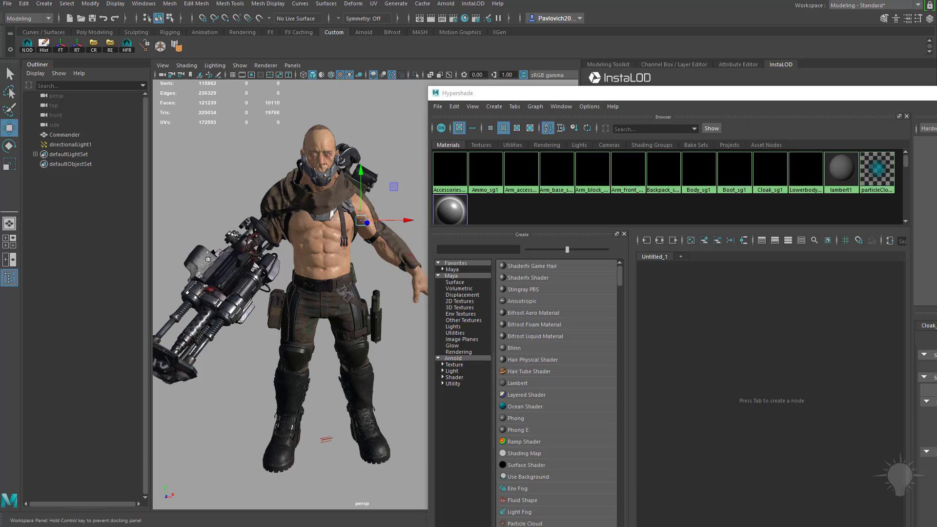
{"action": "left_click_drag", "start_coordinate": [529, 401], "coordinate": [415, 126]}
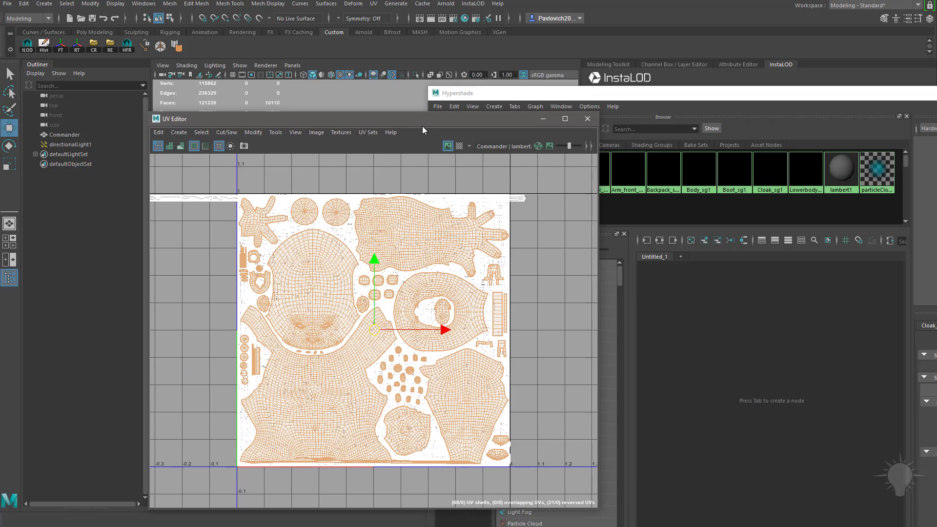
{"action": "left_click", "coordinate": [588, 118]}
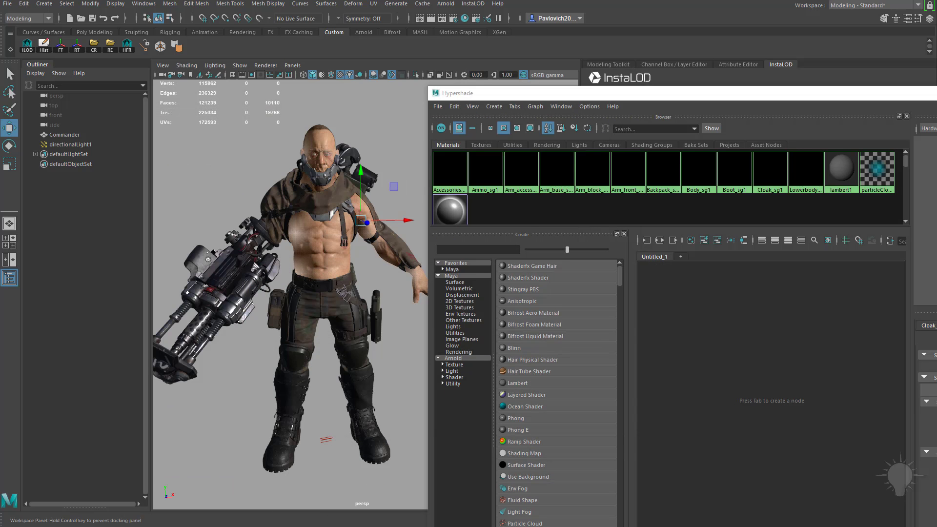
Select the faces using Cloak_sg1, switch to those using Ammo_sg1, and view the ammo faces' UV layout
{"action": "right_click", "coordinate": [765, 172]}
{"action": "right_click_drag", "start_coordinate": [765, 171], "coordinate": [805, 171]}
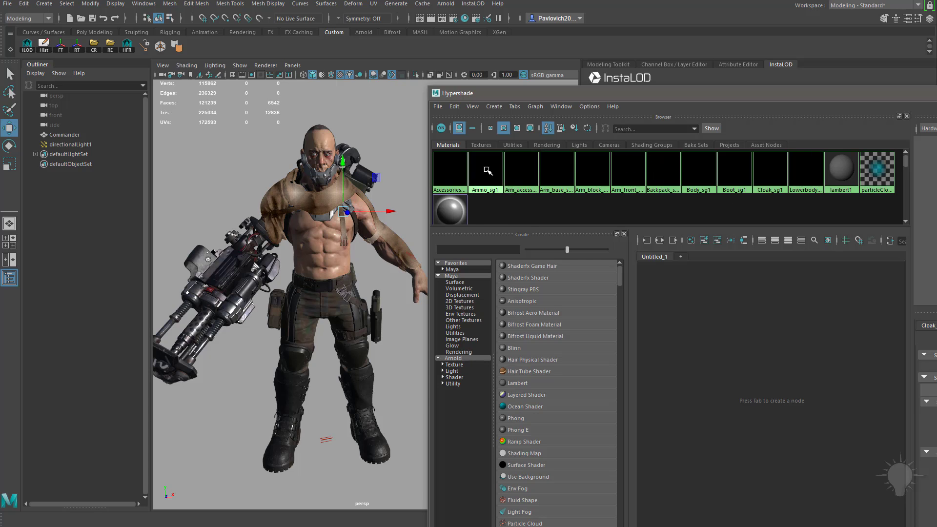
{"action": "right_click_drag", "start_coordinate": [487, 169], "coordinate": [515, 175]}
{"action": "left_click_drag", "start_coordinate": [384, 179], "coordinate": [358, 180], "text": "alt"}
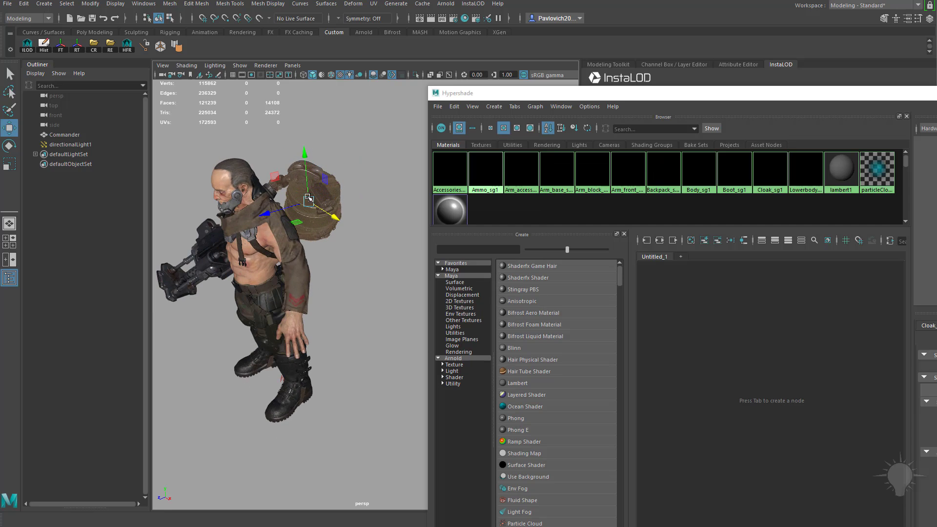
{"action": "left_click_drag", "start_coordinate": [535, 524], "coordinate": [347, 133]}
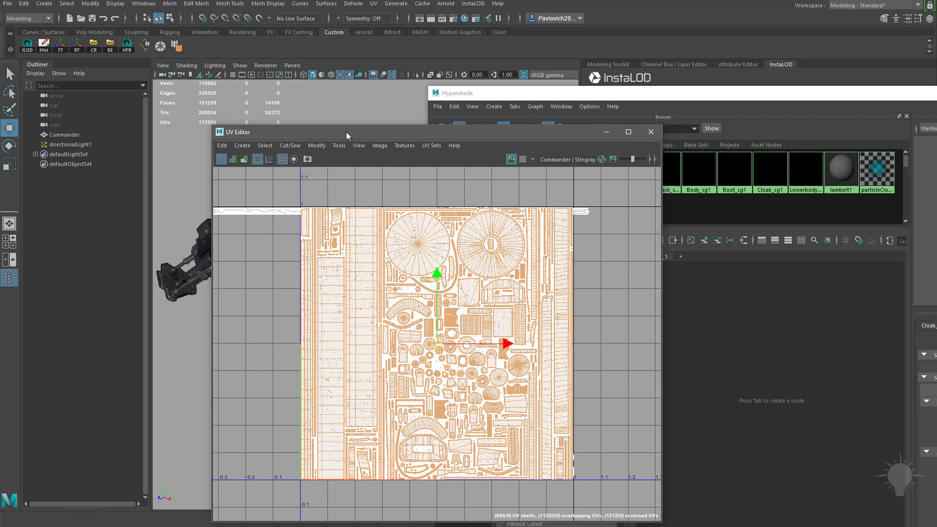
{"action": "left_click_drag", "start_coordinate": [409, 136], "coordinate": [583, 525]}
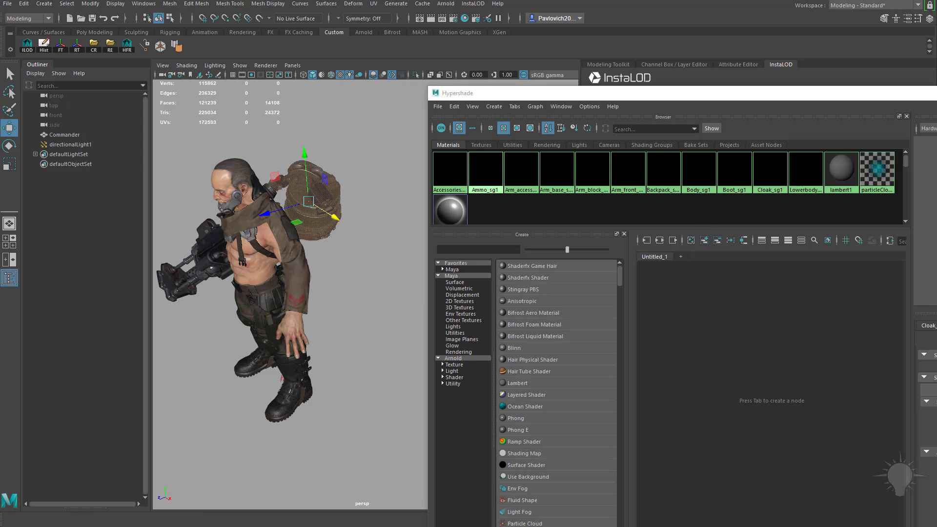
Clear the face selection and put Hypershade away so the whole character can be viewed
{"action": "left_click_drag", "start_coordinate": [225, 256], "coordinate": [269, 280], "text": "alt"}
{"action": "left_click", "coordinate": [418, 226]}
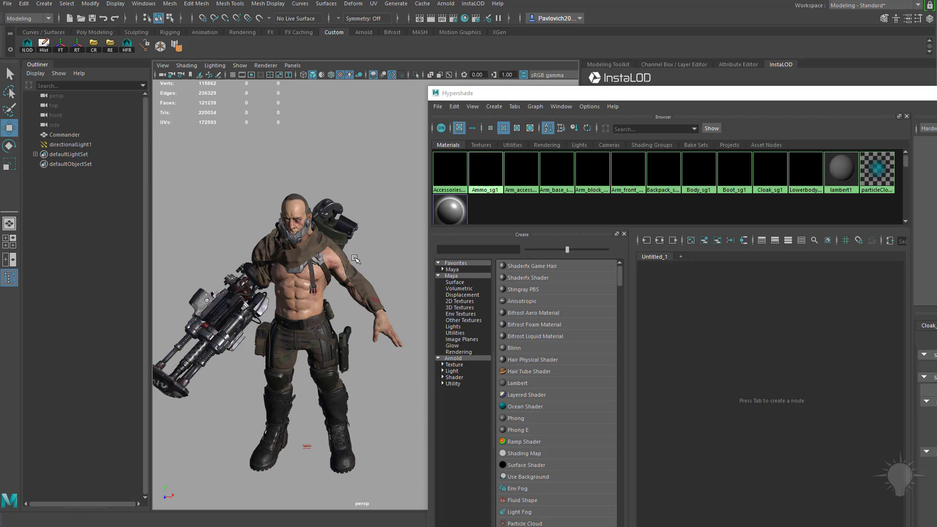
{"action": "left_click_drag", "start_coordinate": [591, 95], "coordinate": [683, 525]}
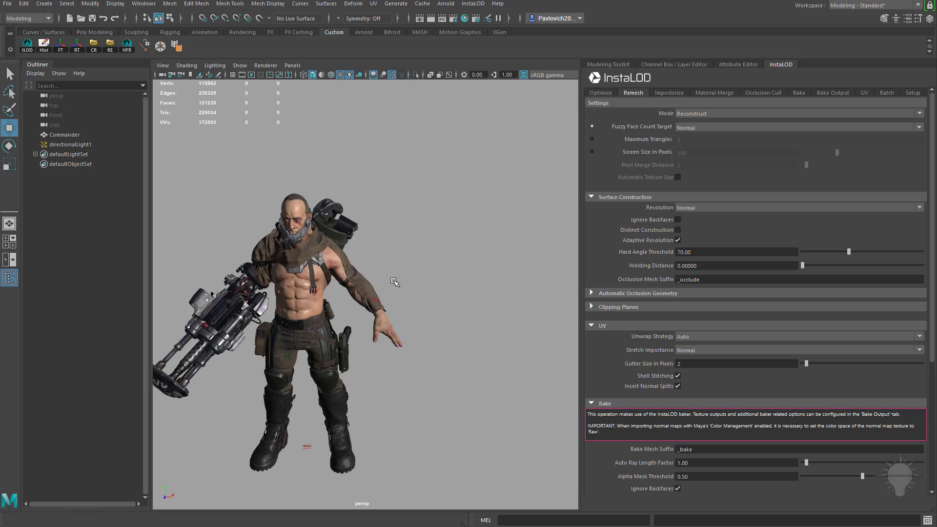
{"action": "middle_click_drag", "start_coordinate": [366, 251], "coordinate": [418, 224], "text": "alt"}
{"action": "right_click_drag", "start_coordinate": [418, 224], "coordinate": [430, 236], "text": "alt"}
{"action": "middle_click_drag", "start_coordinate": [430, 236], "coordinate": [434, 242], "text": "alt"}
{"action": "right_click_drag", "start_coordinate": [436, 242], "coordinate": [436, 240], "text": "alt"}
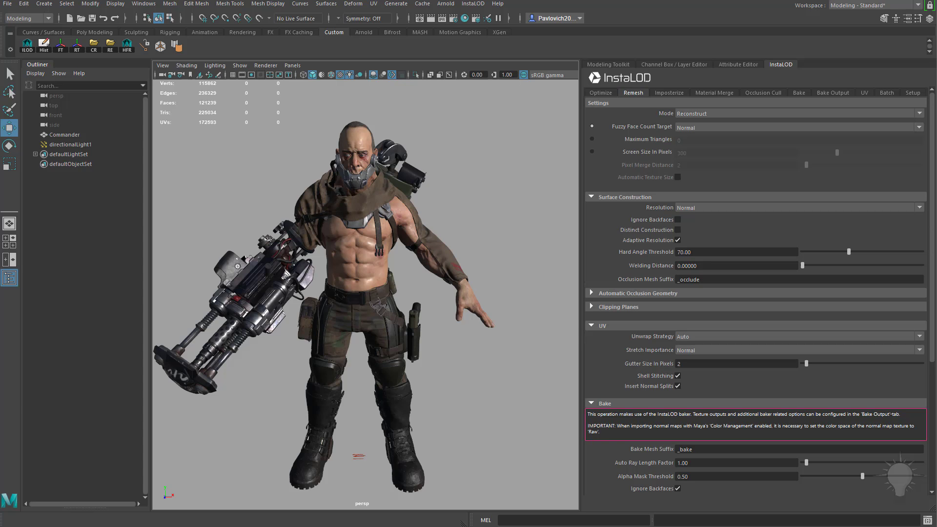
Switch to XnView and compare the texture diagrams in drawcalls.jpg and drawcalls4096.jpg
{"action": "left_click_drag", "start_coordinate": [607, 526], "coordinate": [358, 129]}
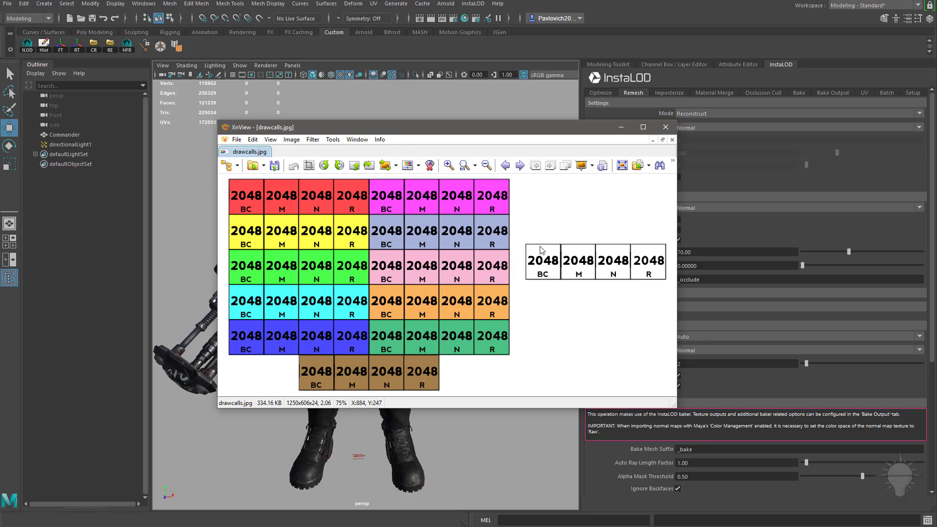
{"action": "left_click", "coordinate": [520, 169]}
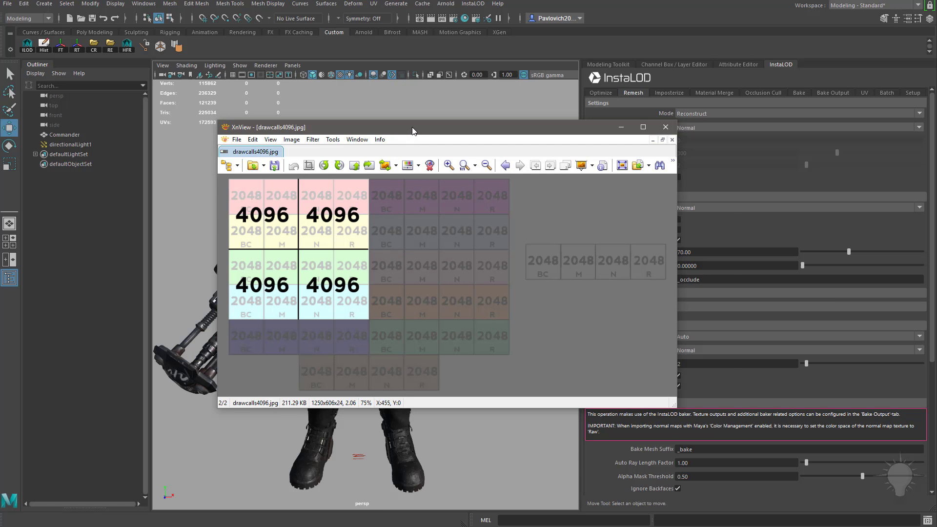
{"action": "left_click_drag", "start_coordinate": [413, 131], "coordinate": [627, 126]}
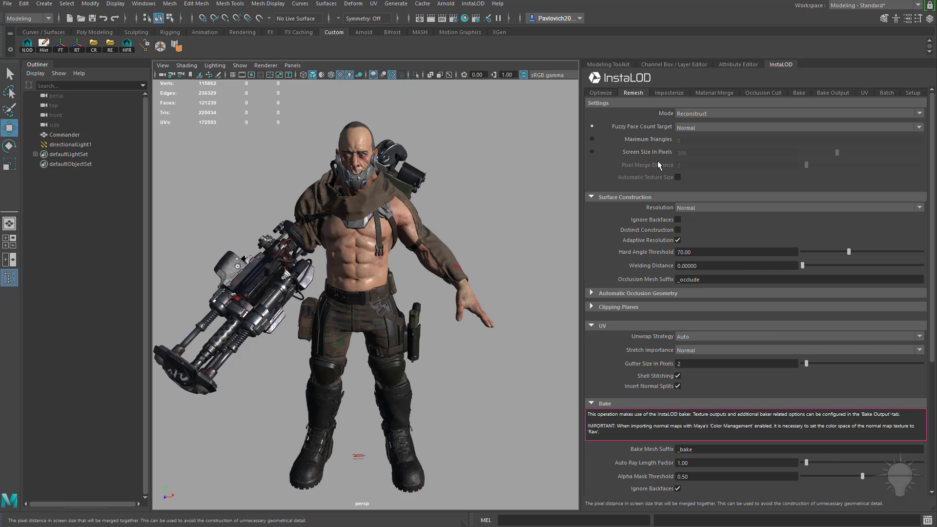
Examine InstaLOD's Optimize settings and the Commander mesh's wireframe, leaving the mesh deselected
{"action": "left_click", "coordinate": [600, 93]}
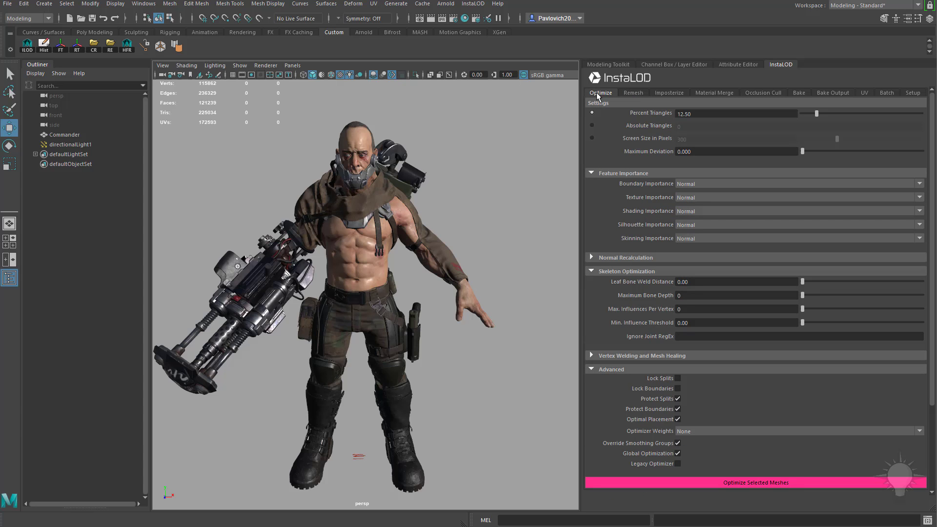
{"action": "mouse_move", "coordinate": [446, 209]}
{"action": "left_mouse_down", "text": "alt"}
{"action": "mouse_move", "coordinate": [422, 201]}
{"action": "mouse_move", "coordinate": [459, 205]}
{"action": "left_mouse_up", "text": "alt"}
{"action": "left_click_drag", "start_coordinate": [460, 205], "coordinate": [326, 288]}
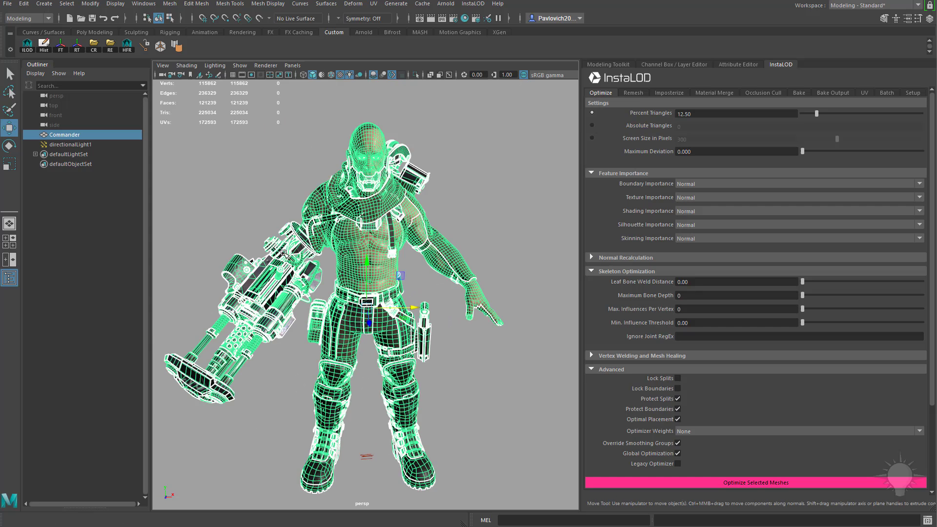
{"action": "left_click", "coordinate": [489, 206]}
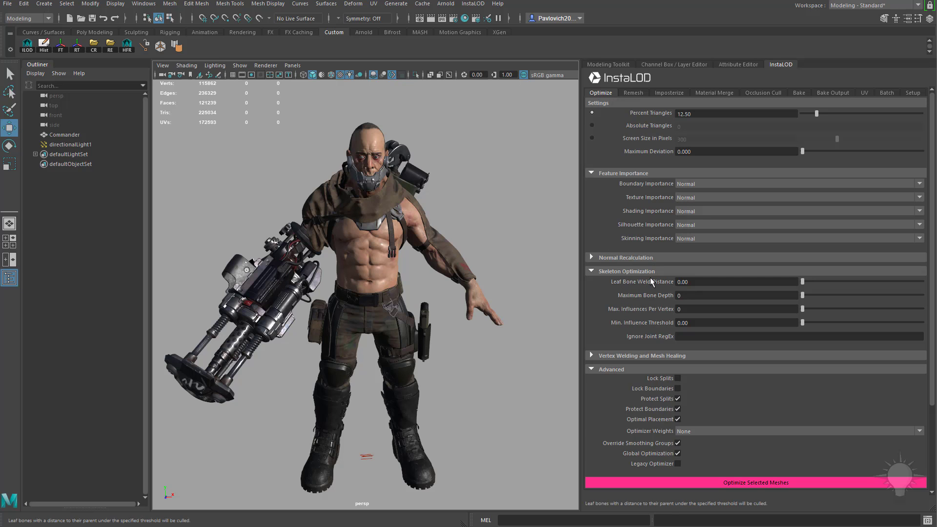
{"action": "scroll", "coordinate": [437, 205], "scroll_direction": "down", "scroll_amount": 5}
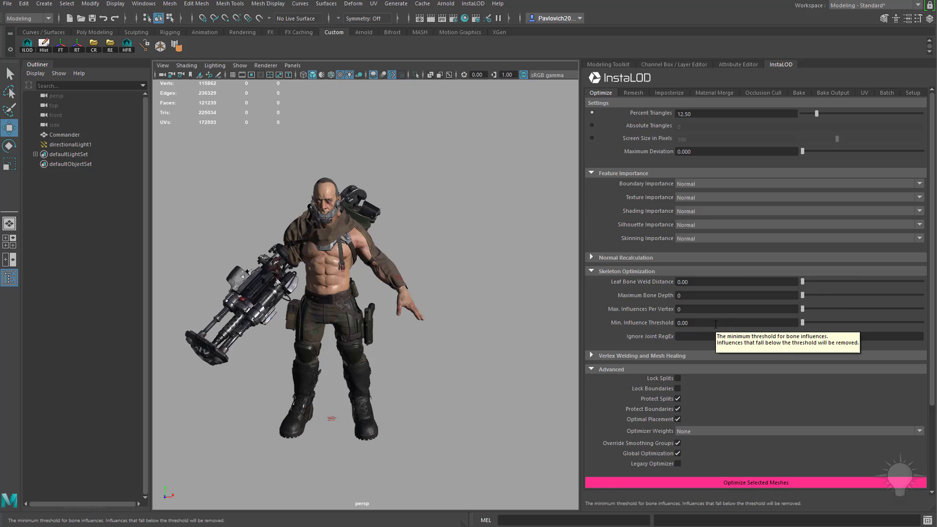
{"action": "scroll", "coordinate": [446, 184], "scroll_direction": "up", "scroll_amount": 3}
{"action": "scroll", "coordinate": [461, 215], "scroll_direction": "up", "scroll_amount": 3}
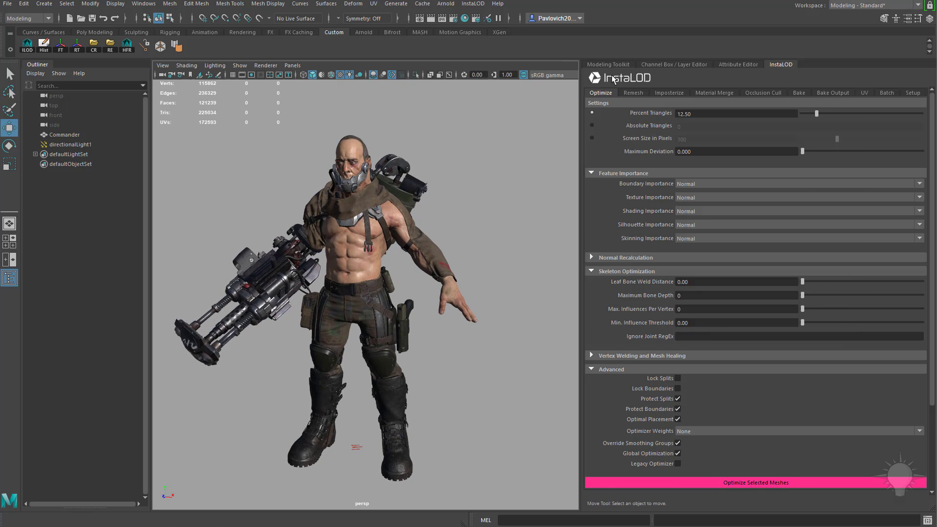
Examine InstaLOD's Remesh options for mode, fuzzy face count target and maximum triangles
{"action": "left_click", "coordinate": [633, 93]}
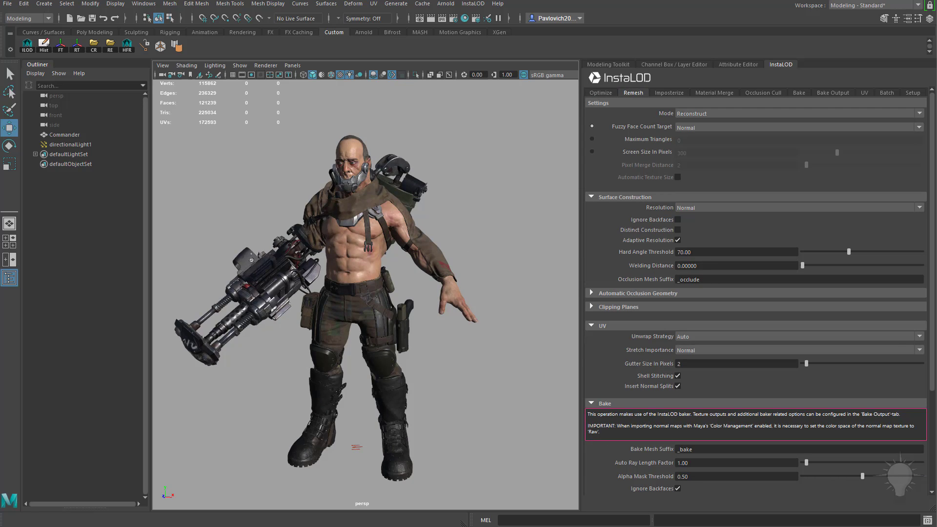
{"action": "left_click", "coordinate": [719, 113]}
{"action": "left_click", "coordinate": [719, 114]}
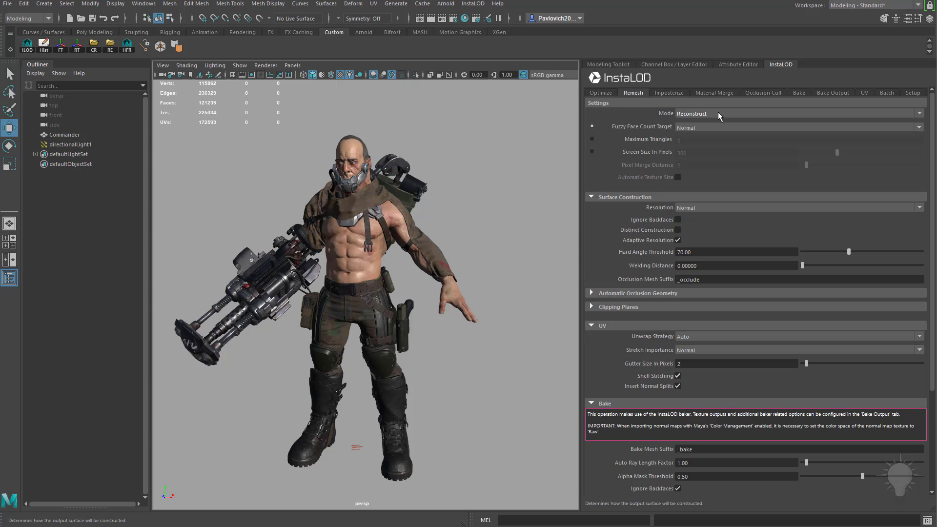
{"action": "left_click", "coordinate": [711, 126]}
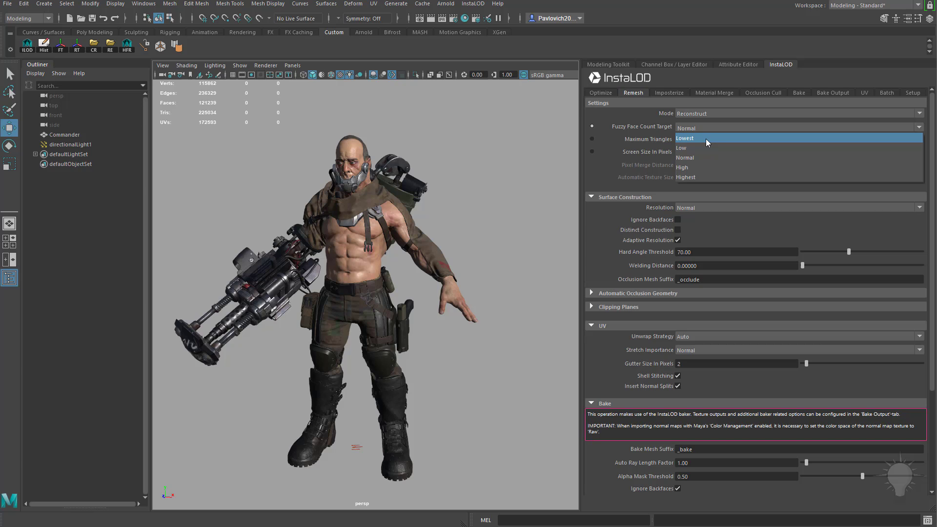
{"action": "left_click", "coordinate": [602, 159]}
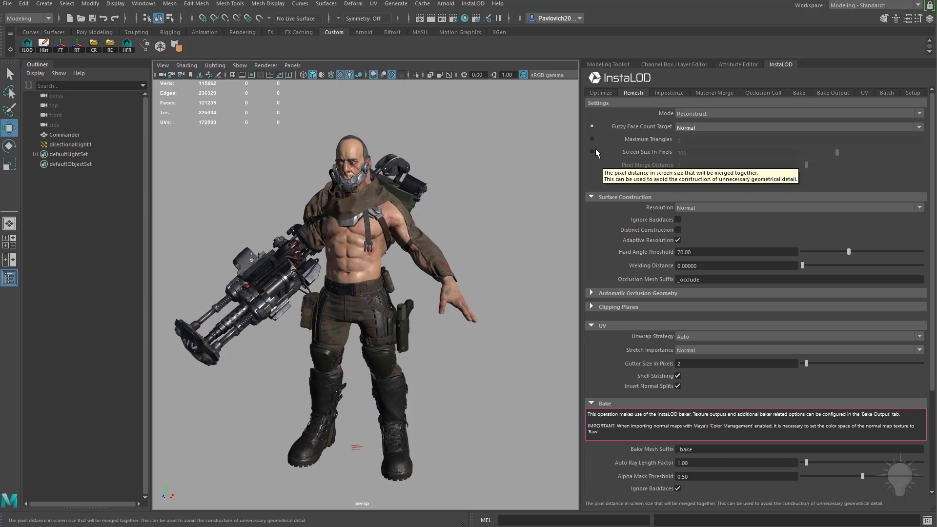
{"action": "left_click", "coordinate": [592, 139]}
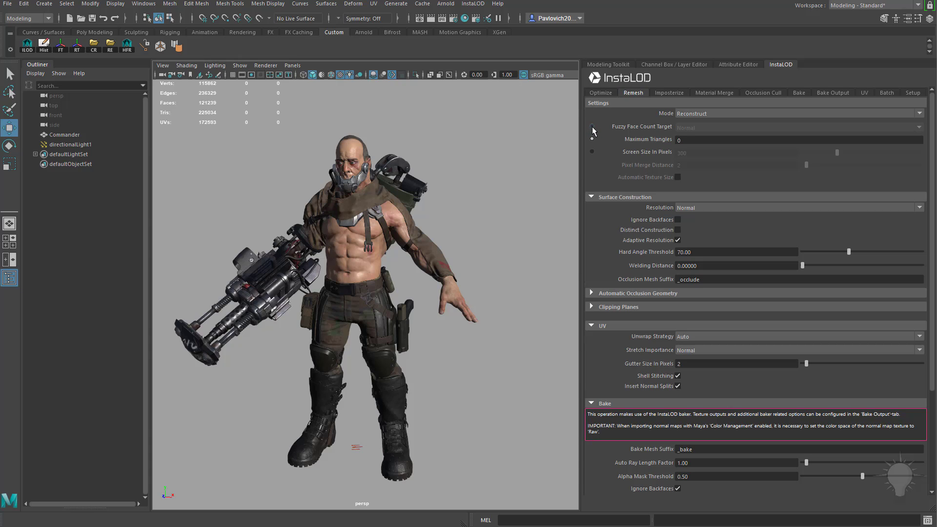
{"action": "left_click", "coordinate": [593, 126]}
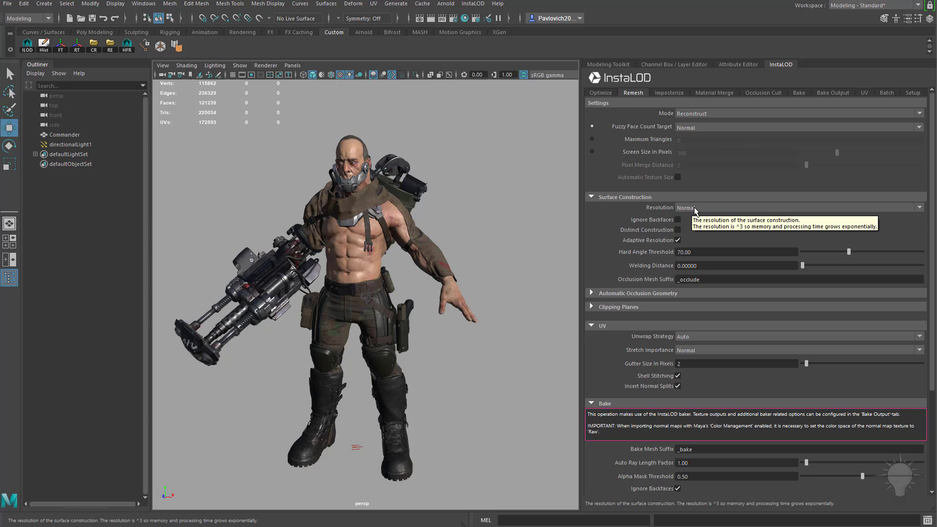
Set the surface construction resolution to Normal and show the Bake Output settings
{"action": "left_click", "coordinate": [717, 208]}
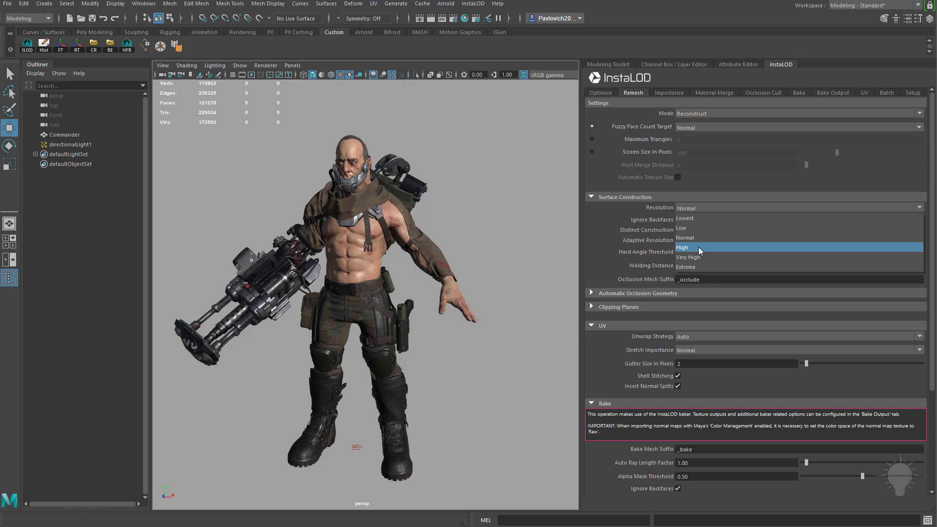
{"action": "left_click", "coordinate": [710, 238]}
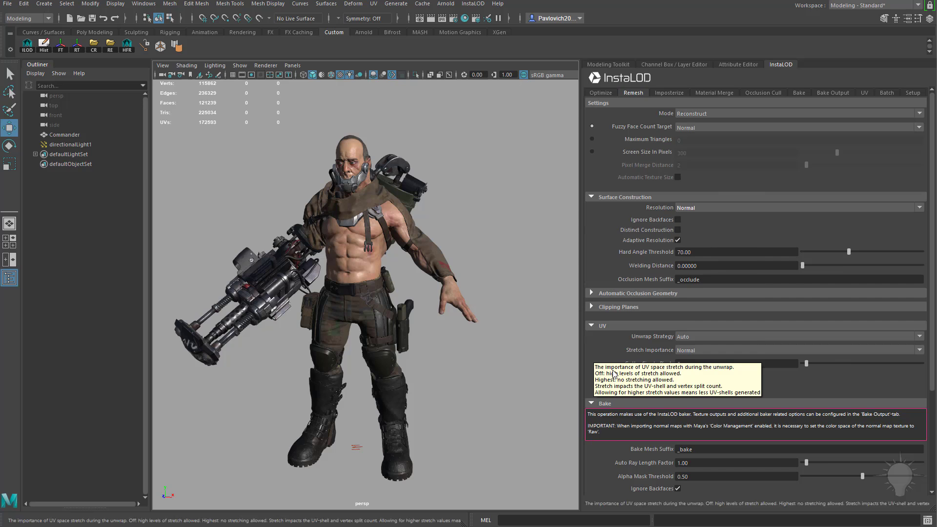
{"action": "scroll", "coordinate": [850, 395], "scroll_direction": "down", "scroll_amount": 4}
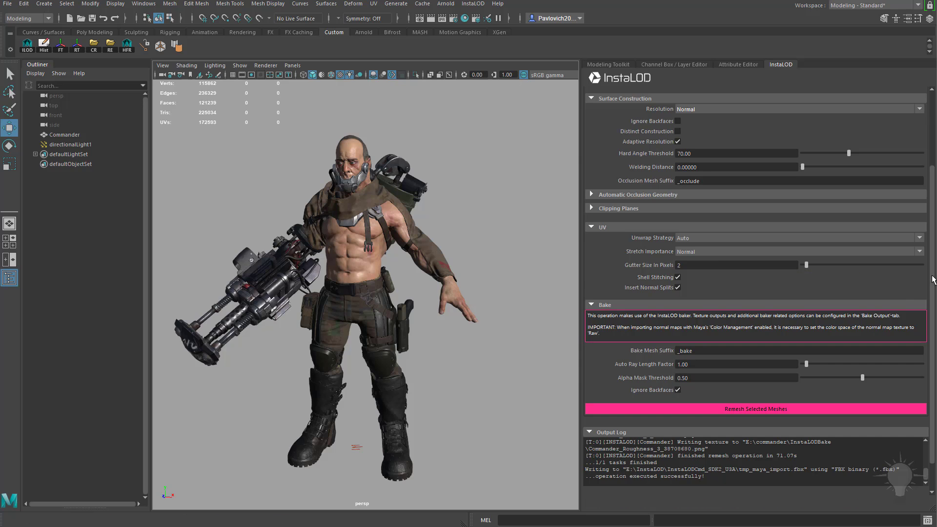
{"action": "scroll", "coordinate": [886, 154], "scroll_direction": "up", "scroll_amount": 4}
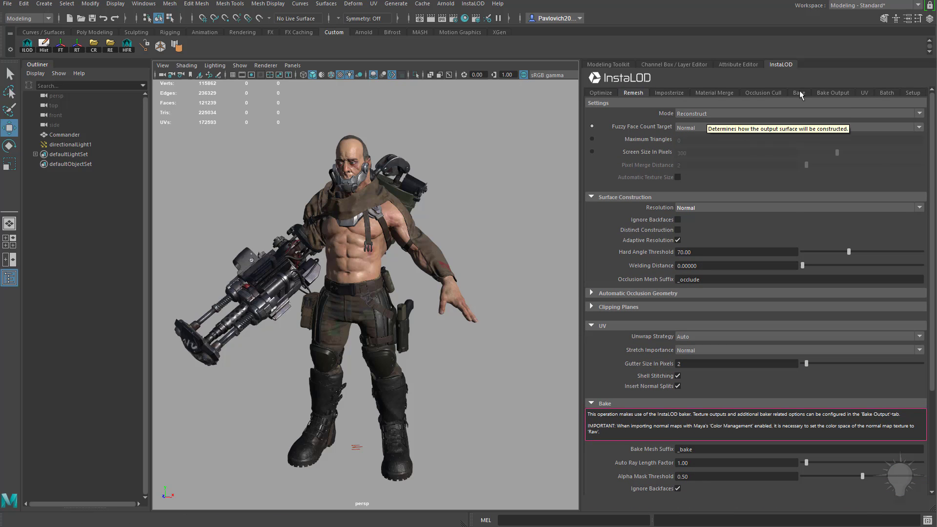
{"action": "left_click", "coordinate": [833, 92]}
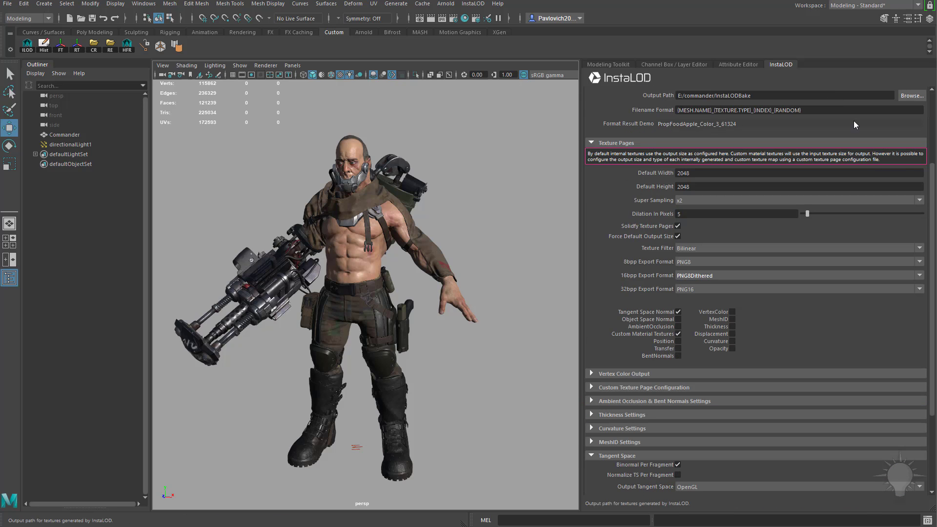
Select E:/commander/InstaLODBake as the texture output folder and keep PNG8Dithered as the 16bpp export format
{"action": "scroll", "coordinate": [853, 121], "scroll_direction": "up", "scroll_amount": 5}
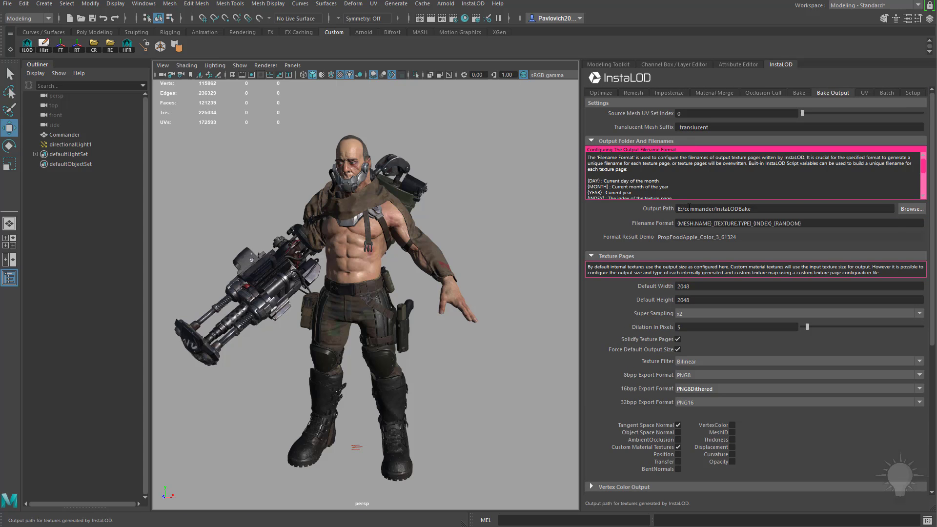
{"action": "left_click", "coordinate": [909, 213]}
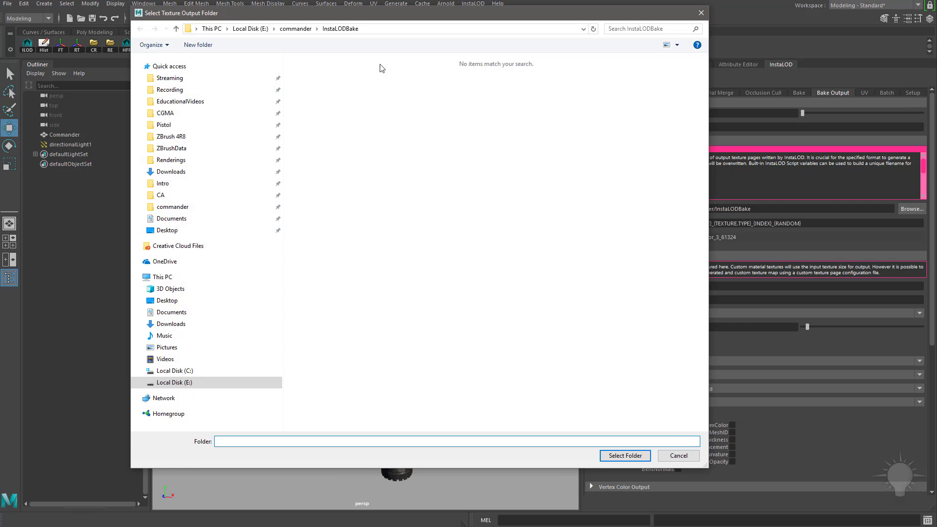
{"action": "left_click", "coordinate": [638, 457]}
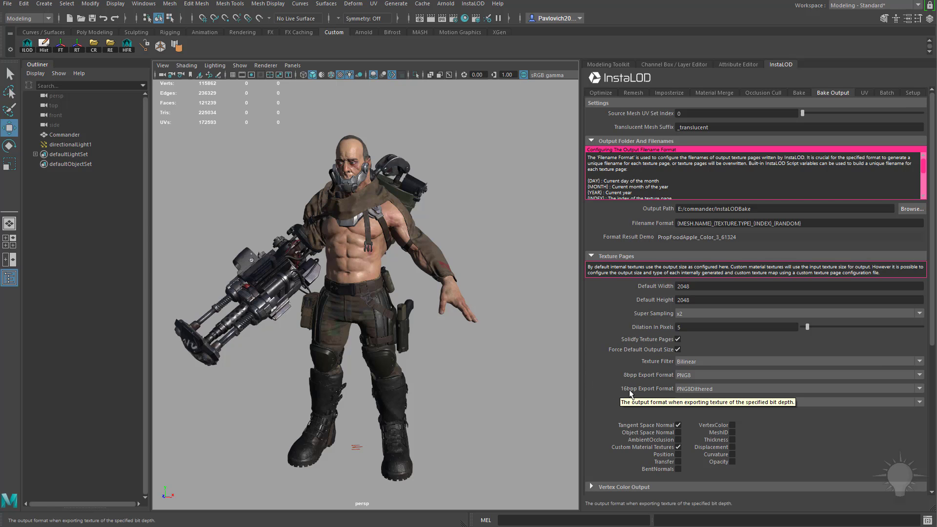
{"action": "left_click", "coordinate": [705, 389]}
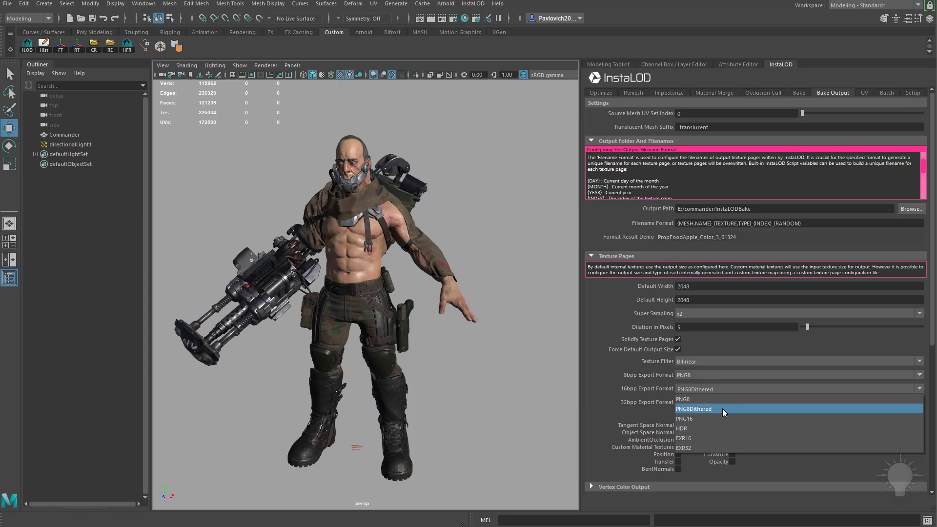
{"action": "left_click", "coordinate": [715, 389]}
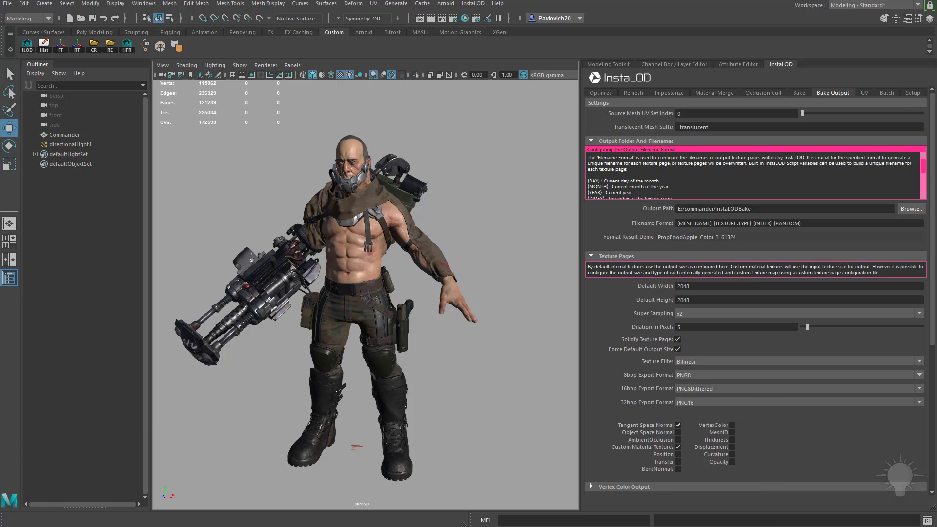
Bring up XnView to review the drawcalls.jpg texture diagram, and return to Maya
{"action": "left_click_drag", "start_coordinate": [462, 192], "coordinate": [456, 153]}
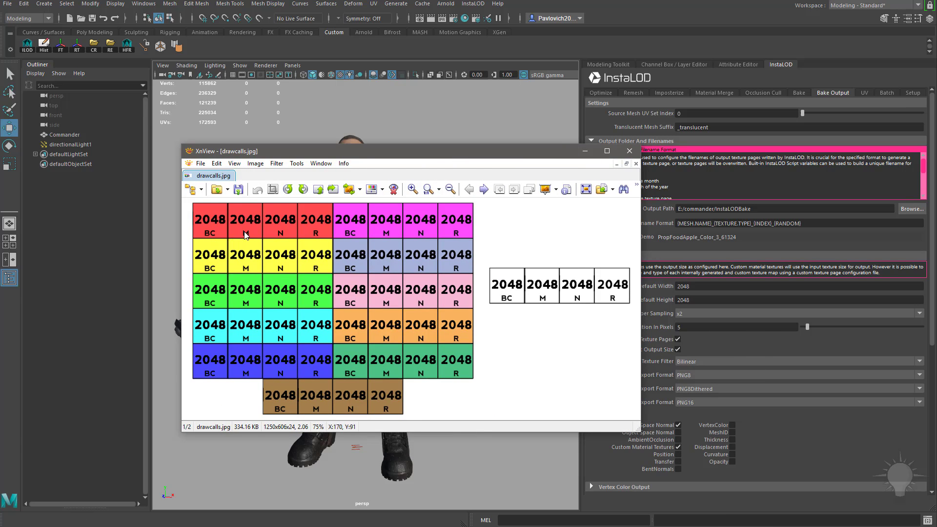
{"action": "left_click_drag", "start_coordinate": [354, 155], "coordinate": [362, 526]}
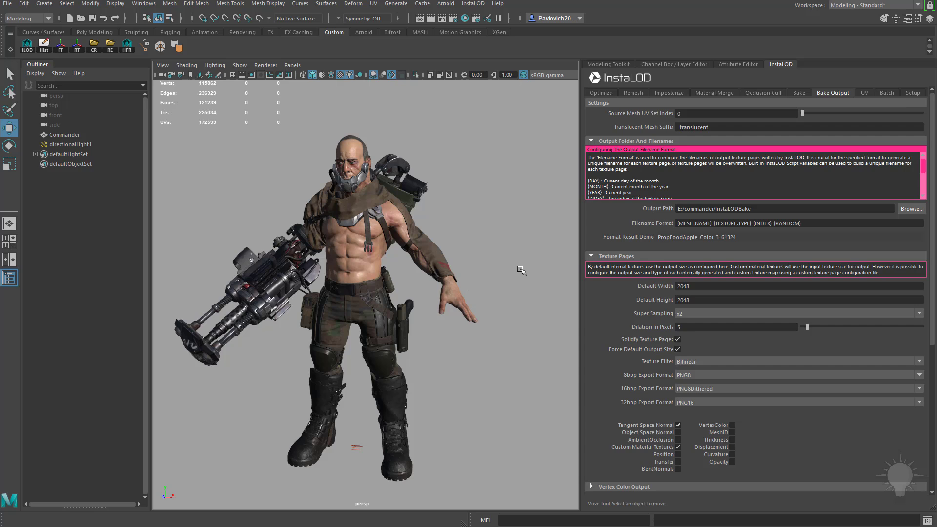
Check the output tangent space options, keeping OpenGL, and return to the Remesh settings
{"action": "scroll", "coordinate": [611, 341], "scroll_direction": "down", "scroll_amount": 10}
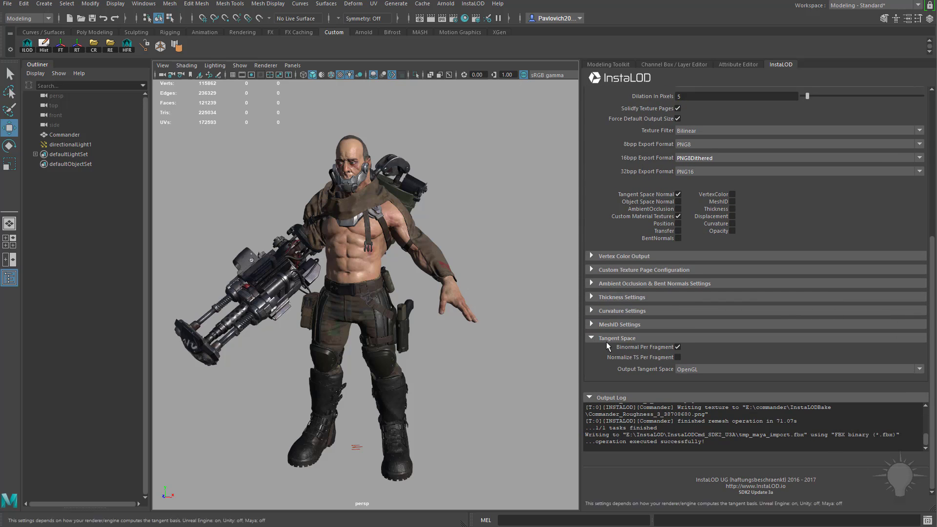
{"action": "left_click", "coordinate": [715, 370]}
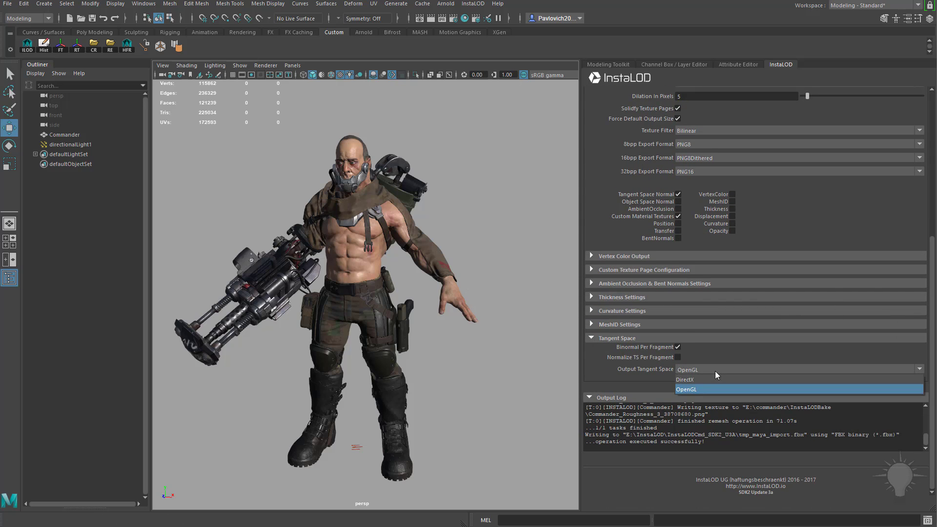
{"action": "left_click", "coordinate": [715, 371]}
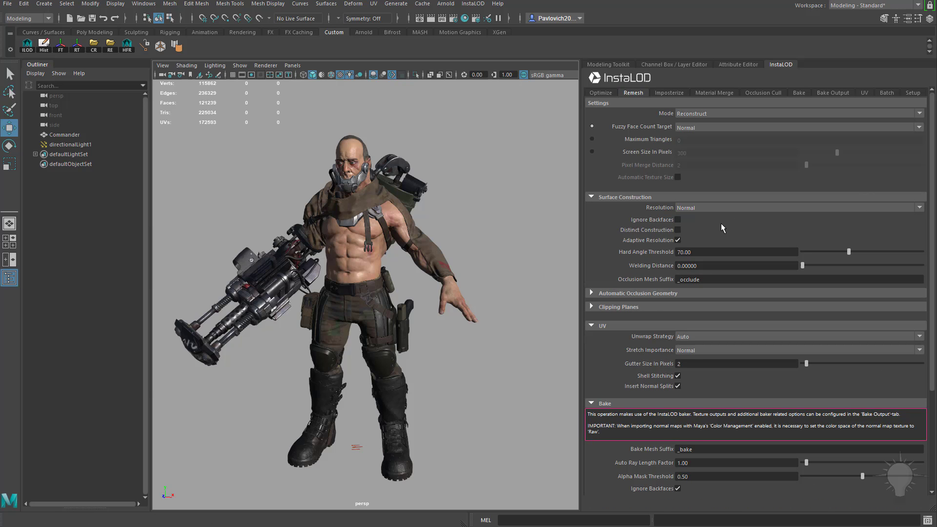
Inspect the selected Commander mesh's wireframe from several angles and distances, leaving the mesh deselected
{"action": "left_click_drag", "start_coordinate": [337, 287], "coordinate": [369, 286], "text": "alt"}
{"action": "left_click", "coordinate": [369, 286]}
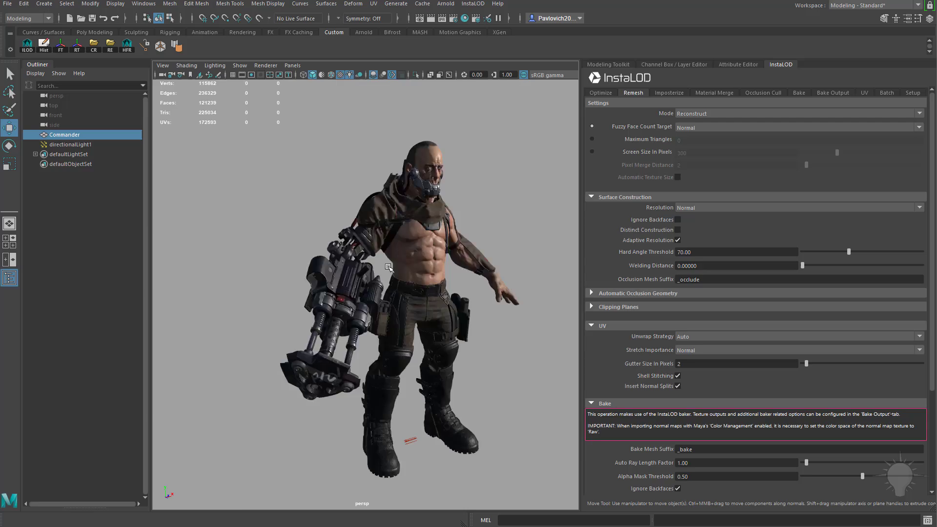
{"action": "scroll", "coordinate": [351, 303], "scroll_direction": "up", "scroll_amount": 6}
{"action": "right_click_drag", "start_coordinate": [340, 316], "coordinate": [244, 268], "text": "alt"}
{"action": "middle_click_drag", "start_coordinate": [244, 268], "coordinate": [297, 255], "text": "alt"}
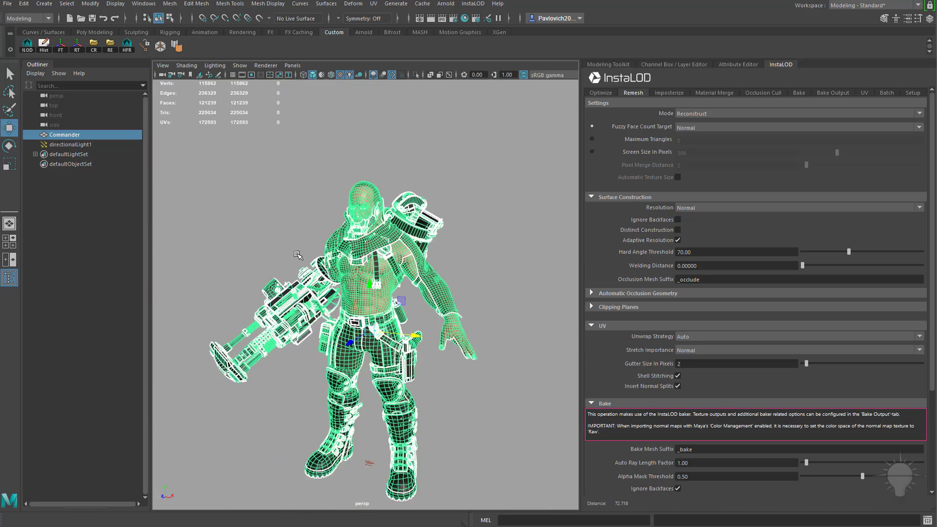
{"action": "right_click_drag", "start_coordinate": [297, 256], "coordinate": [407, 211], "text": "alt"}
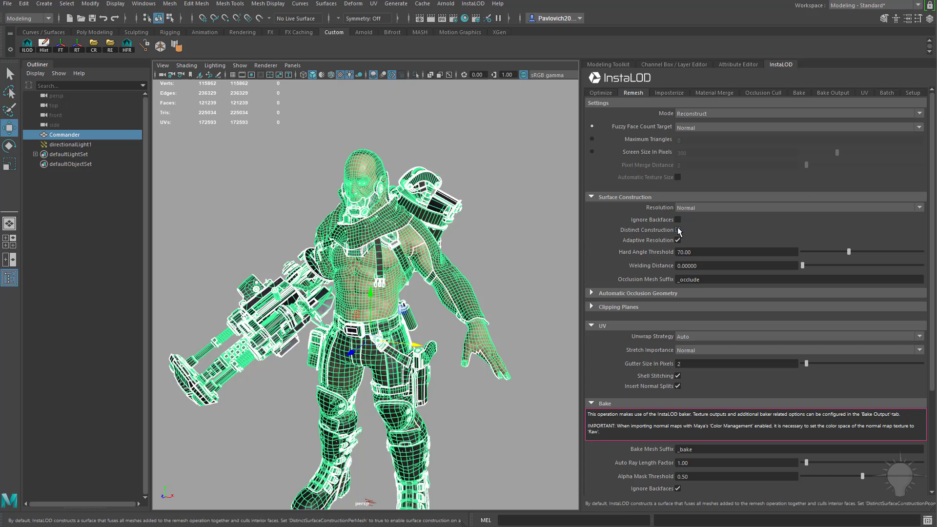
{"action": "right_click_drag", "start_coordinate": [276, 218], "coordinate": [249, 213], "text": "alt"}
{"action": "middle_click_drag", "start_coordinate": [249, 213], "coordinate": [331, 199], "text": "alt"}
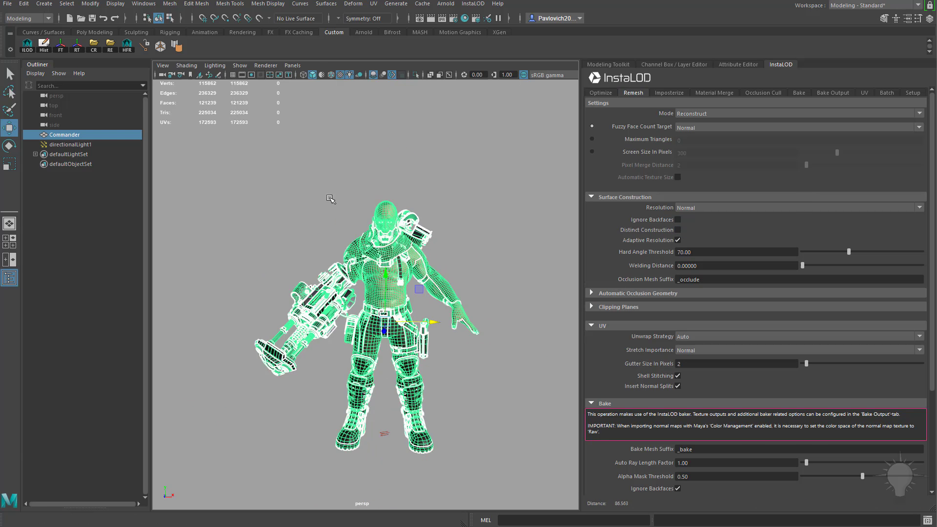
{"action": "left_click_drag", "start_coordinate": [331, 199], "coordinate": [348, 213], "text": "alt"}
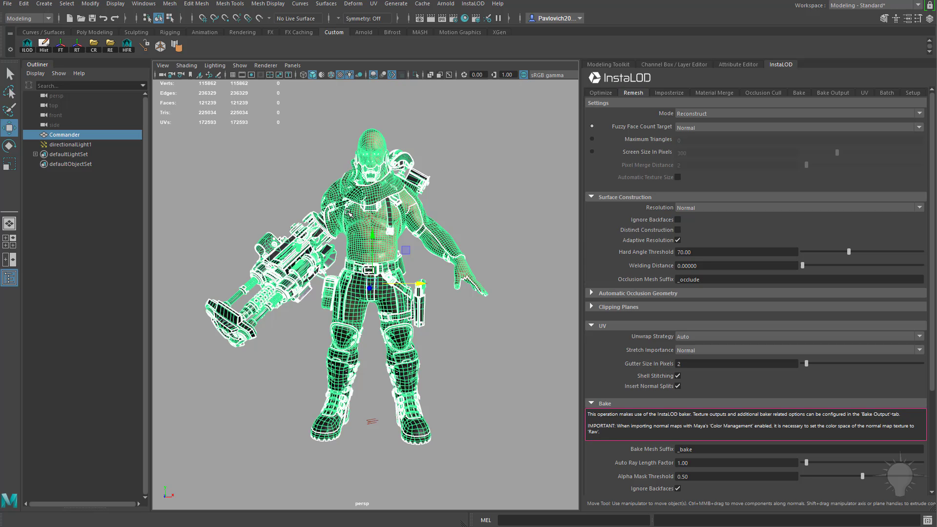
{"action": "left_click", "coordinate": [540, 192]}
{"action": "left_click_drag", "start_coordinate": [523, 187], "coordinate": [517, 199], "text": "alt"}
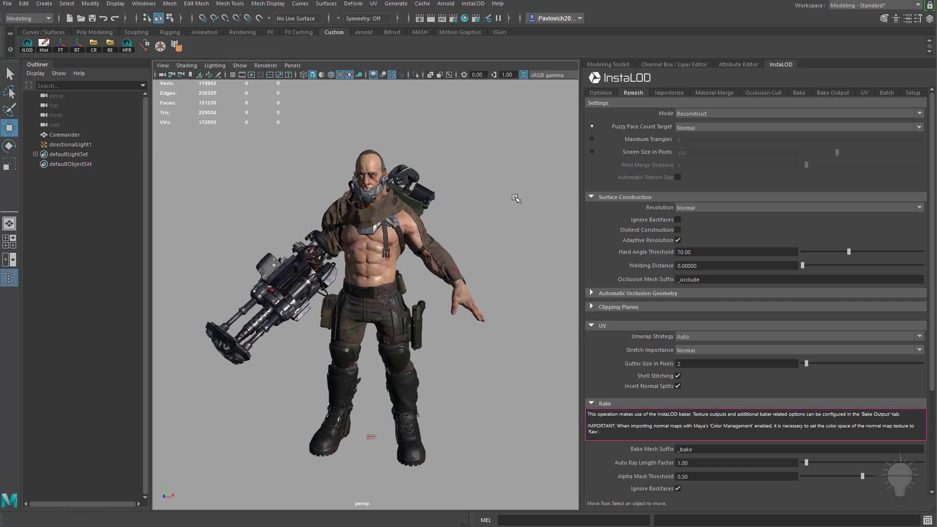
Remesh the Commander mesh with the current InstaLOD settings and show the output log
{"action": "left_click", "coordinate": [59, 136]}
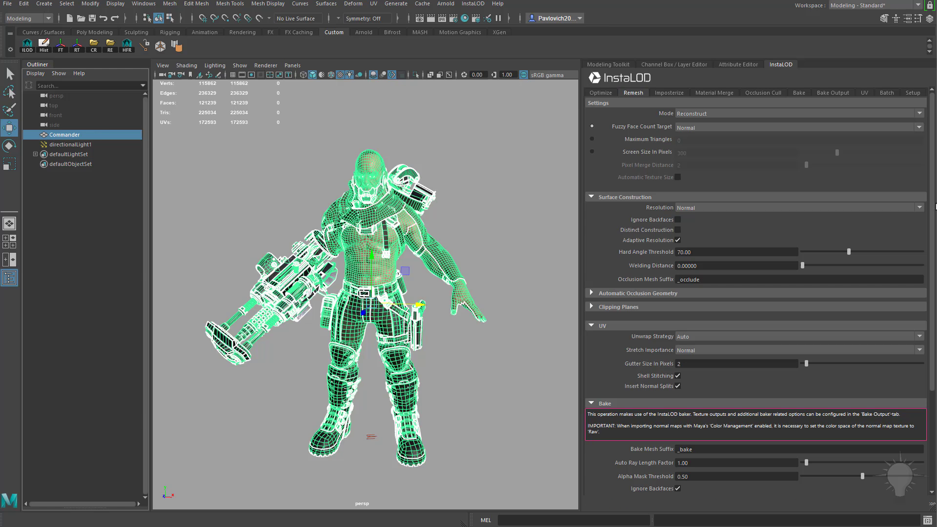
{"action": "scroll", "coordinate": [756, 342], "scroll_direction": "down", "scroll_amount": 3}
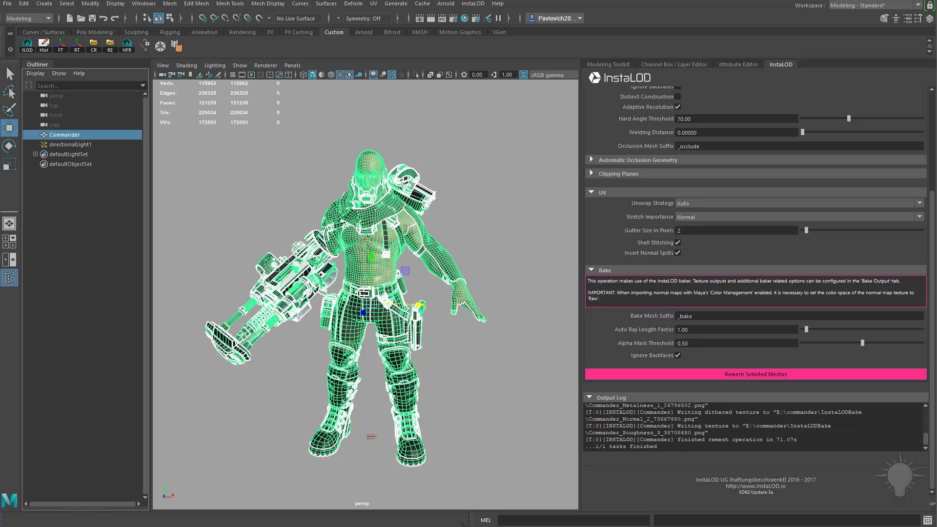
{"action": "left_click", "coordinate": [760, 374]}
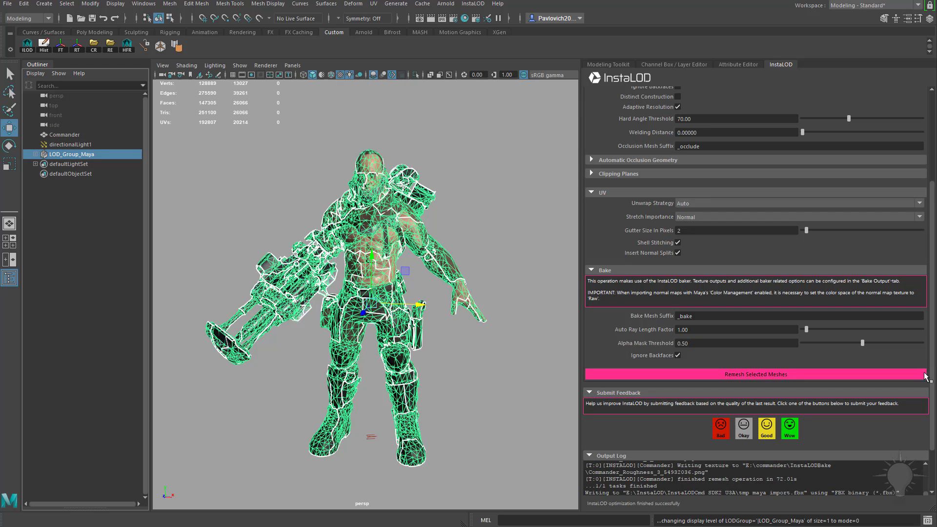
{"action": "left_click_drag", "start_coordinate": [931, 368], "coordinate": [927, 424]}
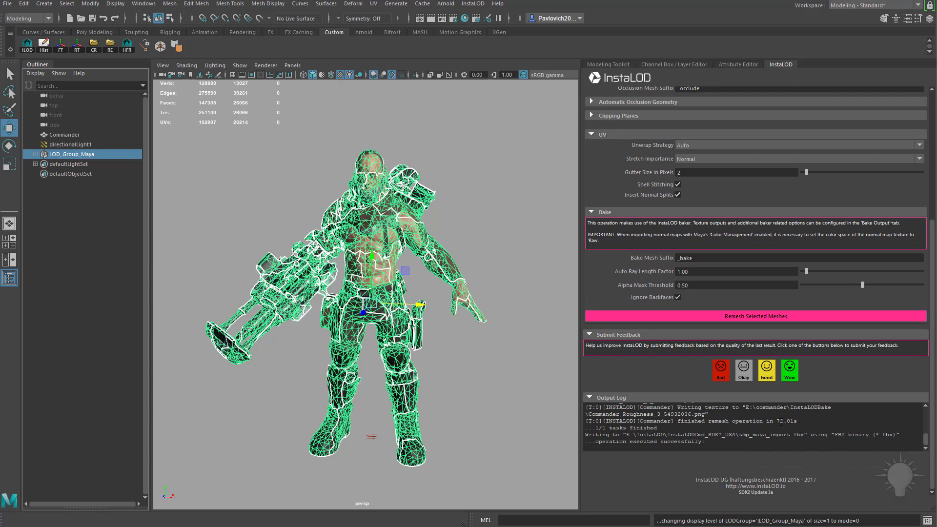
Move the remeshed LOD group sideways until it stands beside the original Commander, check its wireframe, and leave it deselected
{"action": "middle_click_drag", "start_coordinate": [349, 291], "coordinate": [297, 306], "text": "alt"}
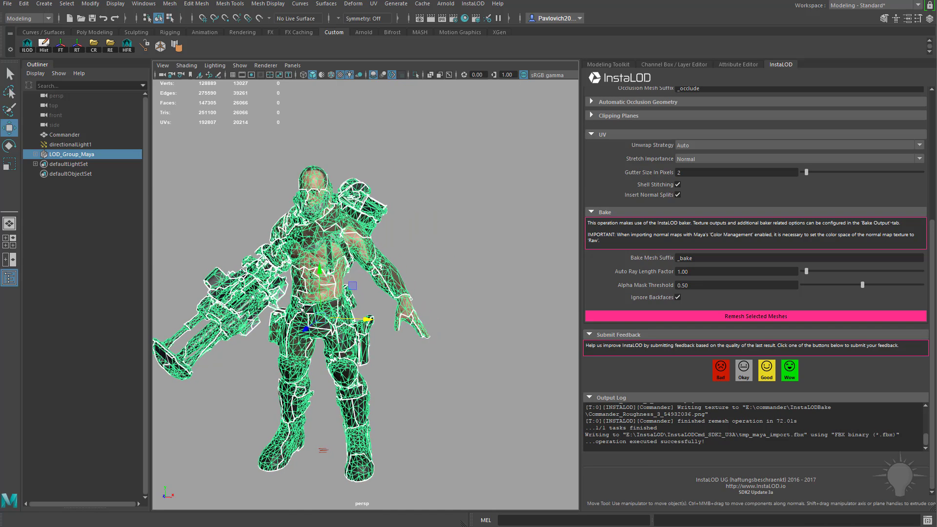
{"action": "left_click_drag", "start_coordinate": [358, 316], "coordinate": [626, 319]}
{"action": "right_click_drag", "start_coordinate": [513, 273], "coordinate": [361, 219], "text": "alt"}
{"action": "left_click_drag", "start_coordinate": [361, 220], "coordinate": [332, 213], "text": "alt"}
{"action": "right_click_drag", "start_coordinate": [332, 212], "coordinate": [389, 204], "text": "alt"}
{"action": "left_click", "coordinate": [390, 196]}
{"action": "middle_click_drag", "start_coordinate": [364, 196], "coordinate": [373, 209], "text": "alt"}
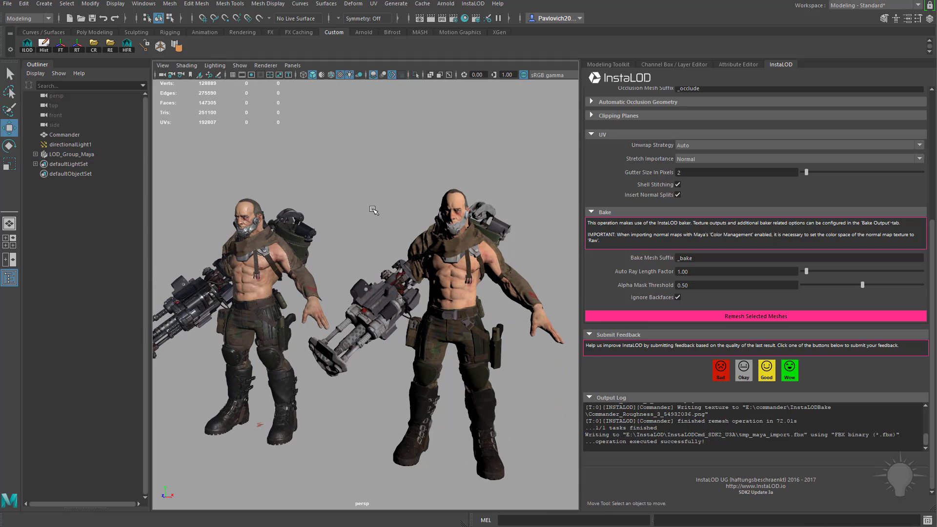
{"action": "left_click", "coordinate": [453, 249]}
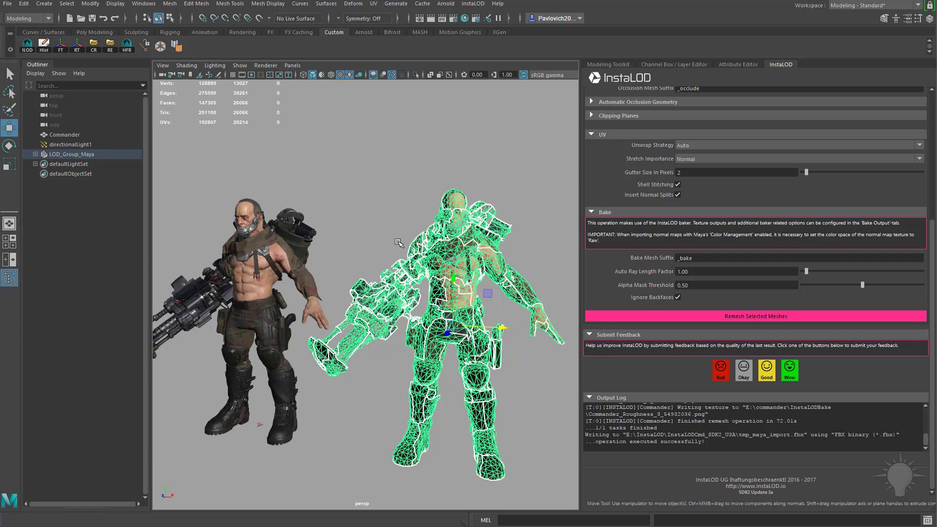
{"action": "left_click", "coordinate": [378, 203]}
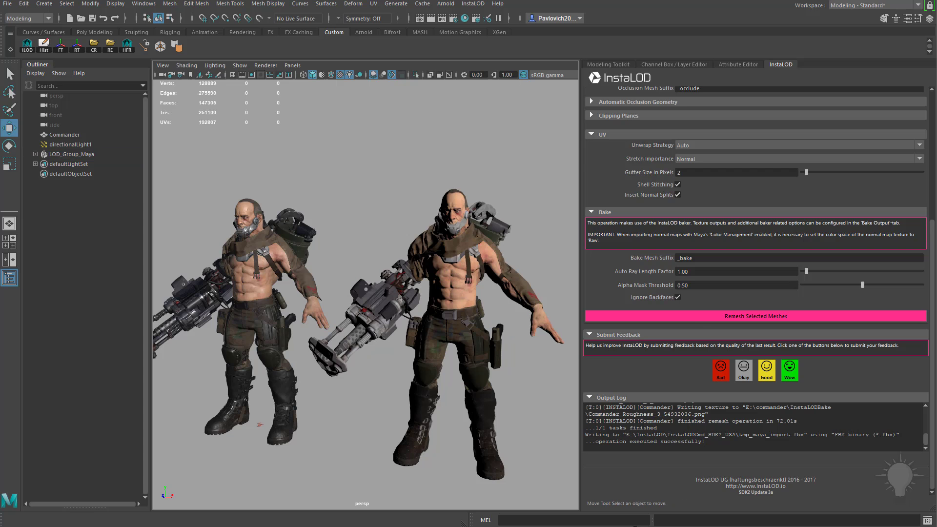
Pick the Commander_Bake material in Hypershade and change its type to Stingray PBS
{"action": "left_click_drag", "start_coordinate": [936, 39], "coordinate": [289, 114]}
{"action": "double_click", "coordinate": [432, 190]}
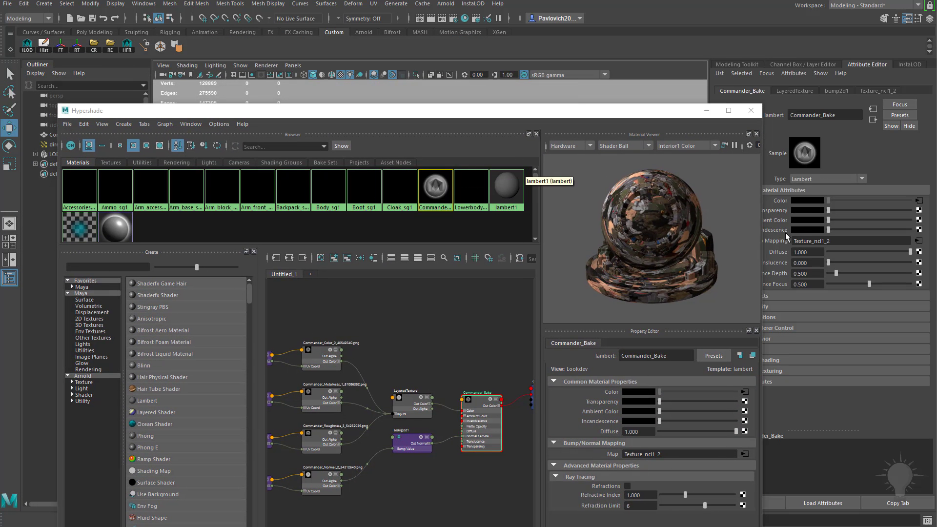
{"action": "left_click_drag", "start_coordinate": [592, 111], "coordinate": [620, 525]}
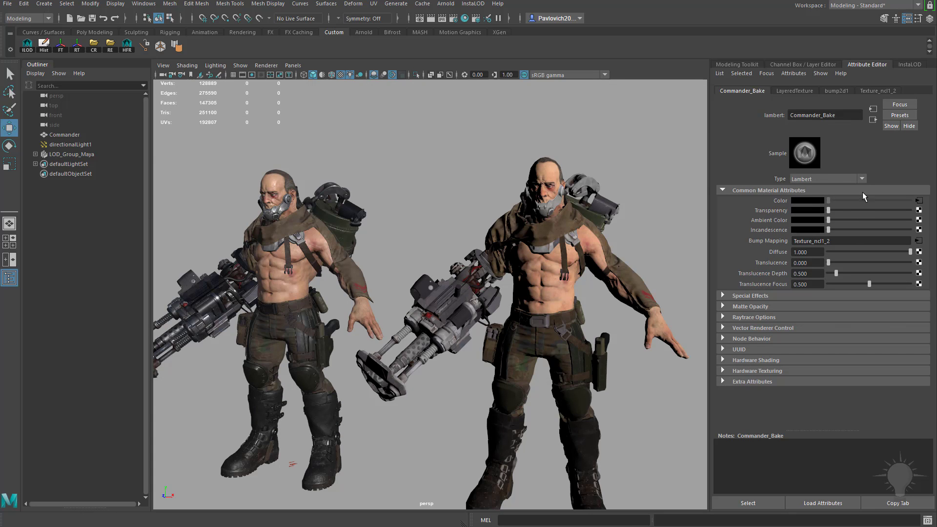
{"action": "left_click", "coordinate": [862, 179]}
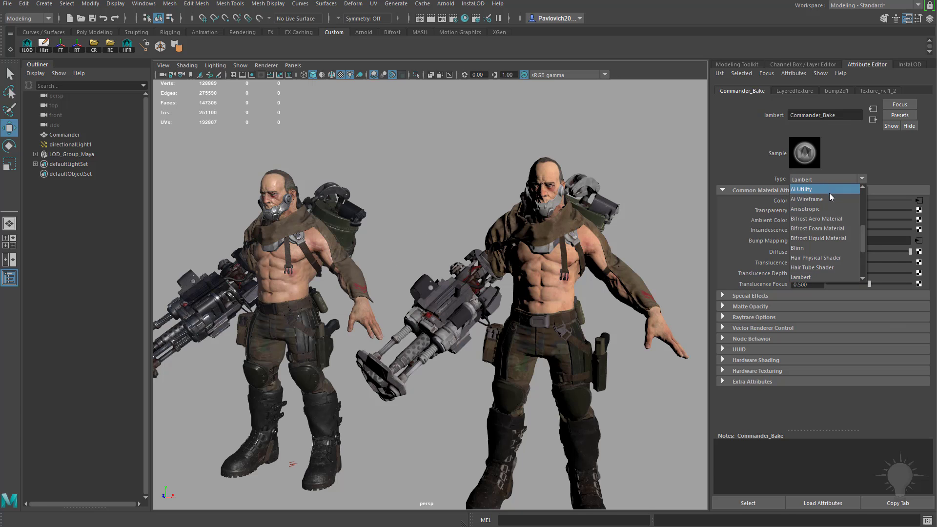
{"action": "left_click_drag", "start_coordinate": [864, 236], "coordinate": [831, 195]}
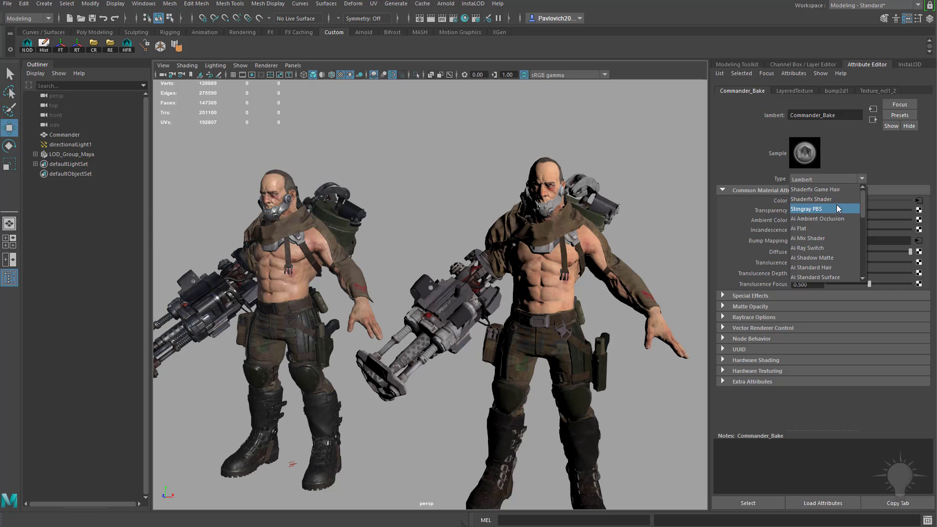
{"action": "left_click", "coordinate": [837, 209]}
Enable the color, normal, metallic and roughness maps on the new Stingray PBS material in Hypershade
{"action": "left_click_drag", "start_coordinate": [695, 84], "coordinate": [752, 68]}
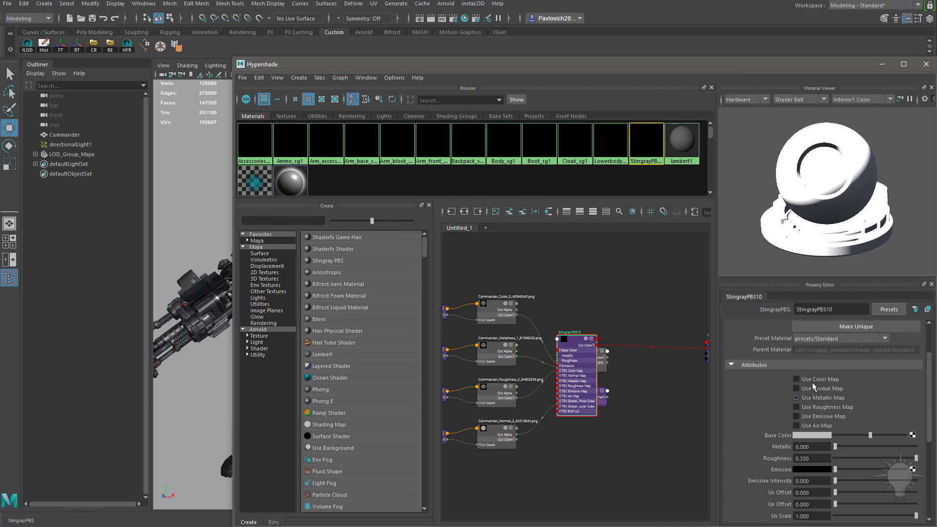
{"action": "left_click", "coordinate": [796, 379]}
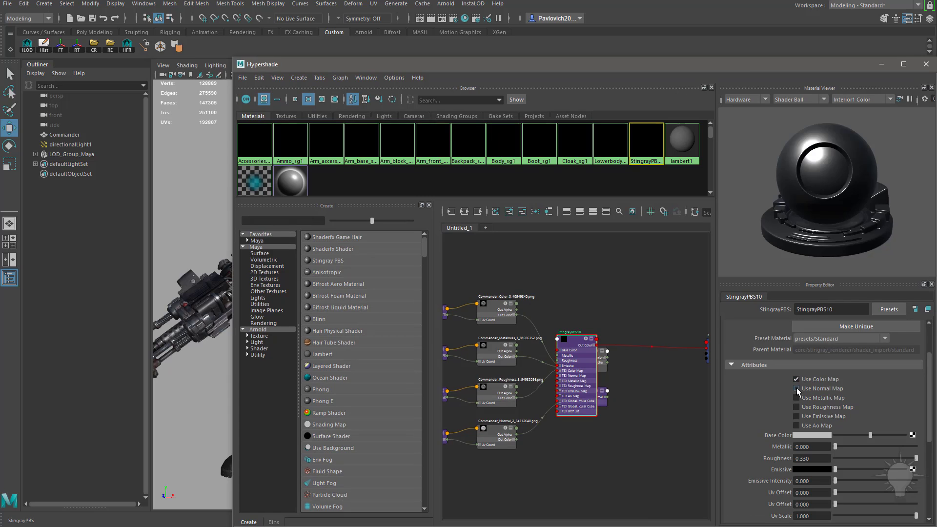
{"action": "left_click", "coordinate": [797, 388]}
{"action": "left_click", "coordinate": [797, 398]}
{"action": "left_click", "coordinate": [797, 407]}
Load Commander_Color_0_40549340.png as the Stingray material's color map and graph the material's network
{"action": "scroll", "coordinate": [927, 395], "scroll_direction": "down", "scroll_amount": 5}
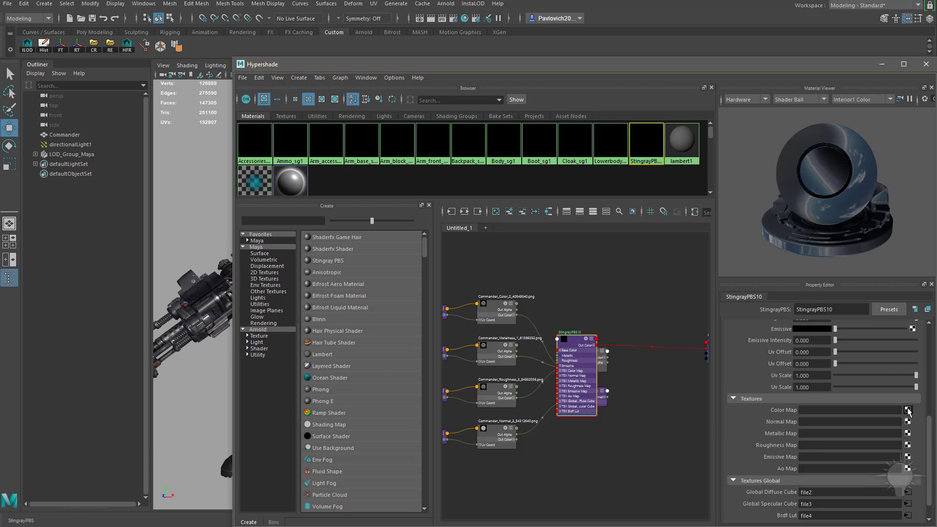
{"action": "left_click", "coordinate": [908, 410]}
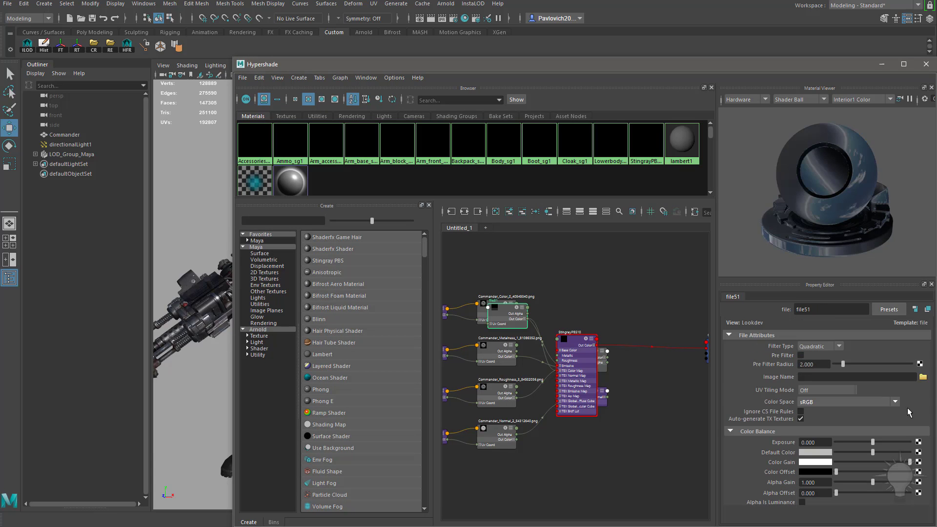
{"action": "left_click", "coordinate": [923, 377]}
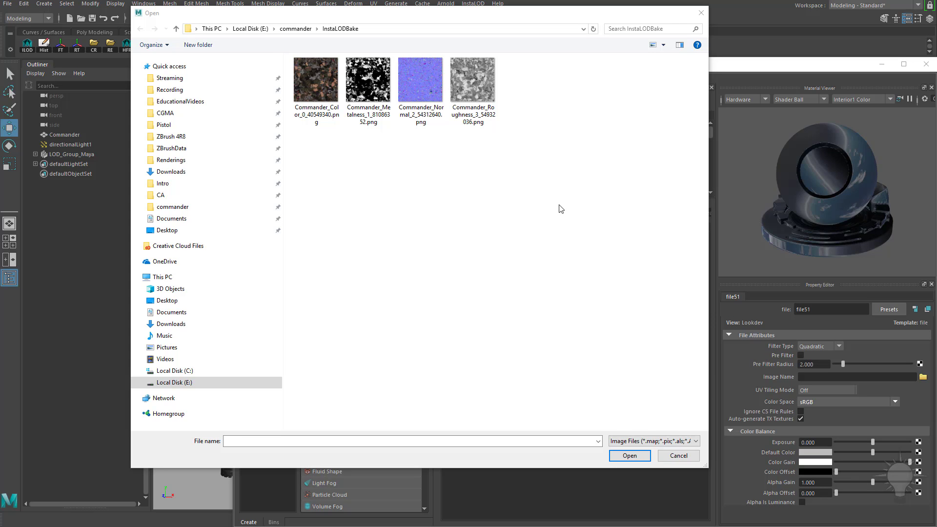
{"action": "double_click", "coordinate": [316, 79]}
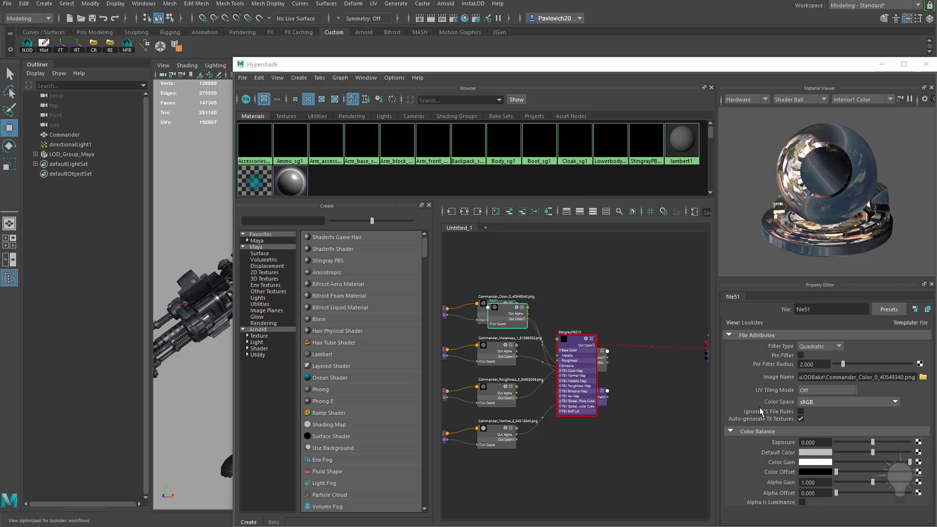
{"action": "right_click_drag", "start_coordinate": [645, 141], "coordinate": [645, 169]}
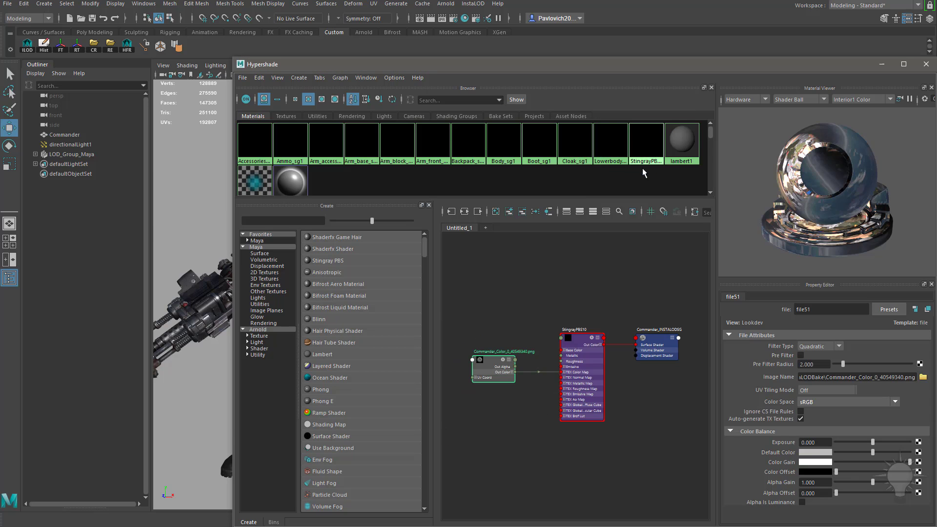
Load Commander_Normal_2_54312640.png as the Stingray material's normal map
{"action": "left_click", "coordinate": [907, 433]}
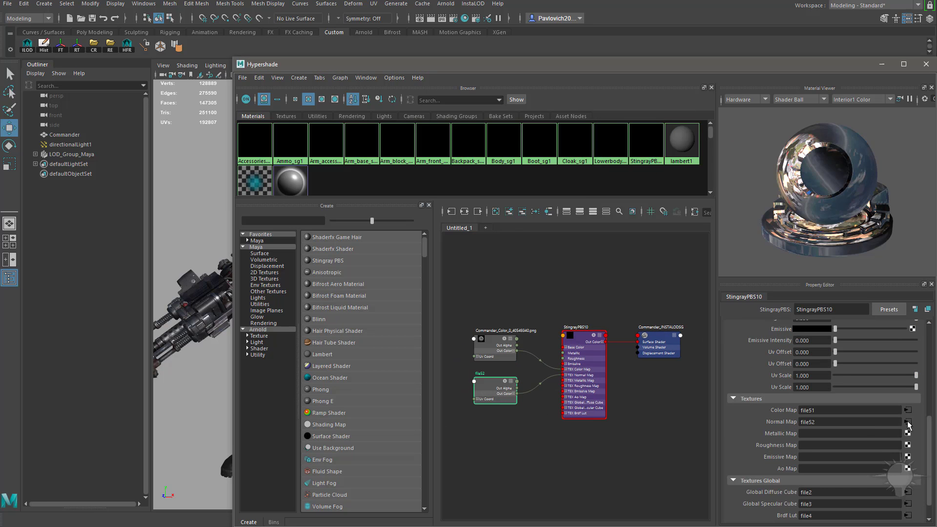
{"action": "left_click", "coordinate": [923, 377]}
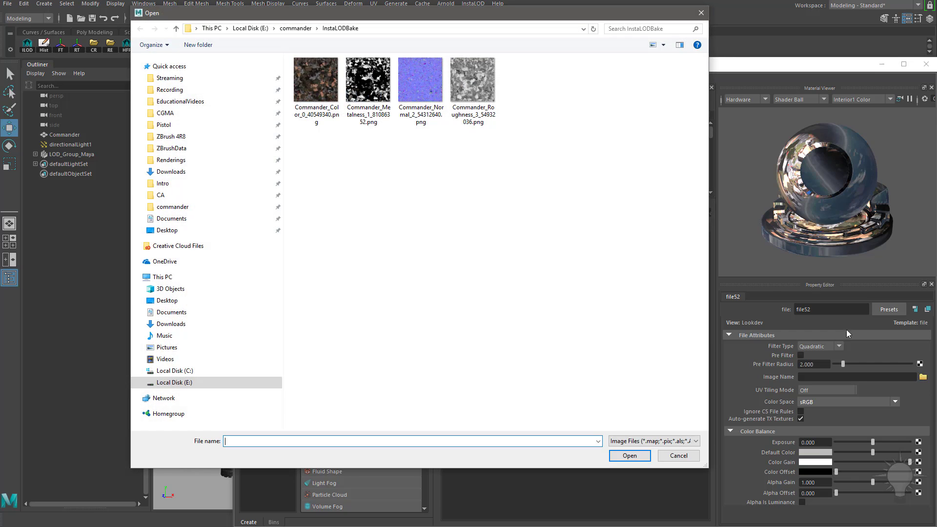
{"action": "double_click", "coordinate": [422, 95]}
Load Commander_Metalness_1_81086352.png as the Stingray material's metallic map
{"action": "left_click", "coordinate": [584, 363]}
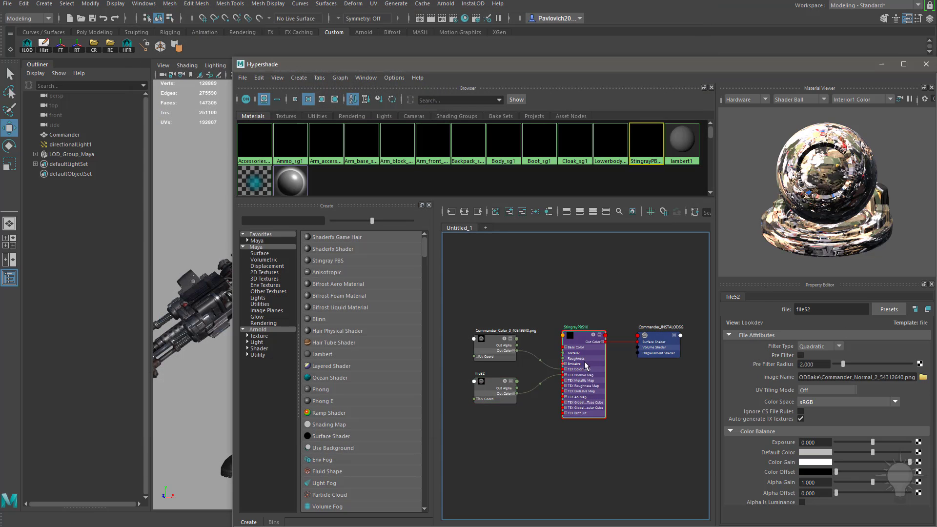
{"action": "left_click", "coordinate": [908, 434]}
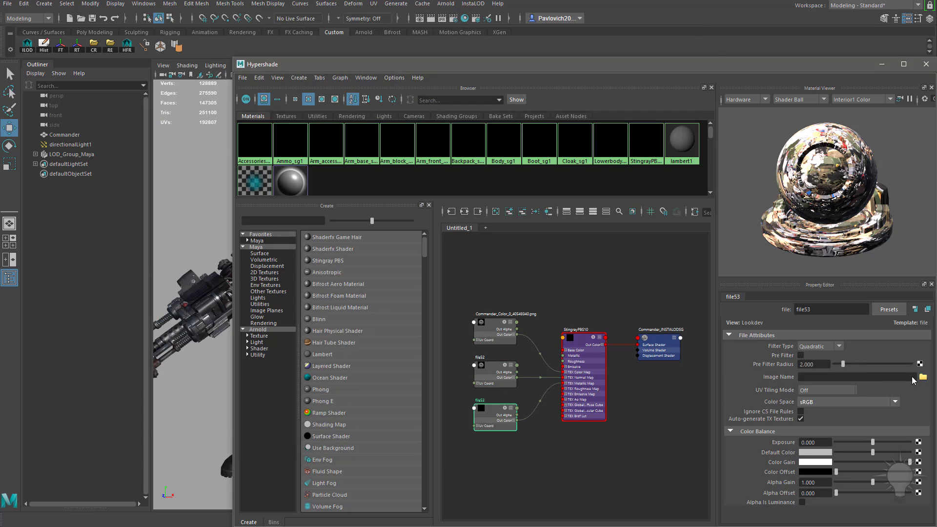
{"action": "left_click", "coordinate": [923, 377]}
{"action": "double_click", "coordinate": [378, 101]}
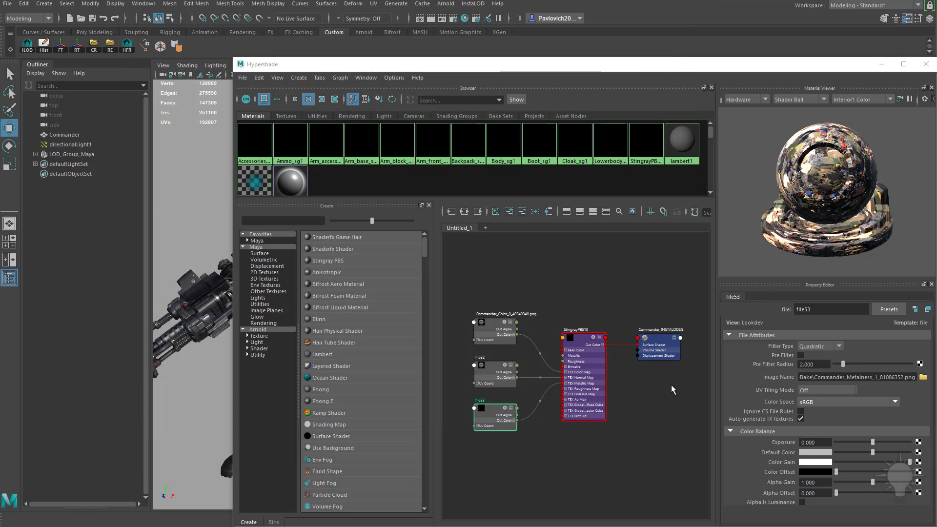
Load Commander_Roughness_3_54932036.png as the Stingray material's roughness map and move Hypershade out of the way of the viewport
{"action": "left_click", "coordinate": [602, 394]}
{"action": "scroll", "coordinate": [912, 445], "scroll_direction": "down", "scroll_amount": 5}
{"action": "left_click", "coordinate": [909, 445]}
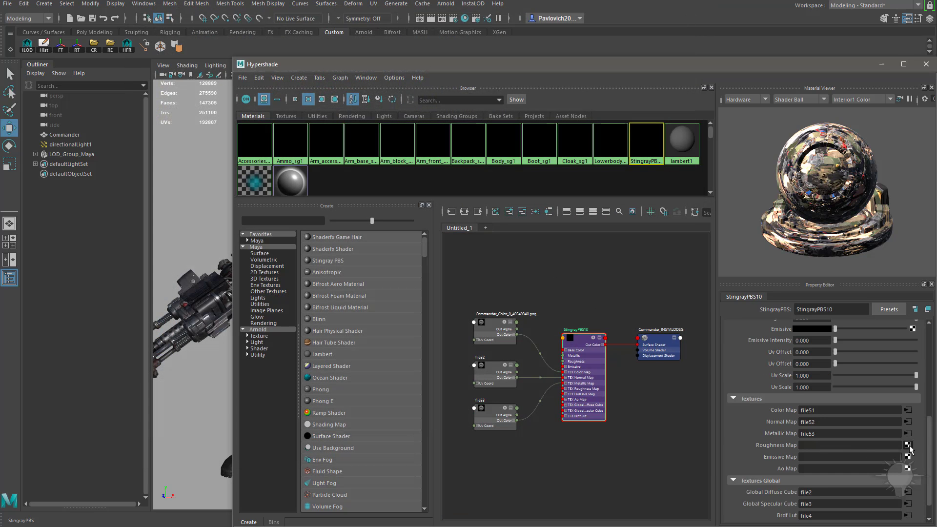
{"action": "left_click", "coordinate": [923, 378]}
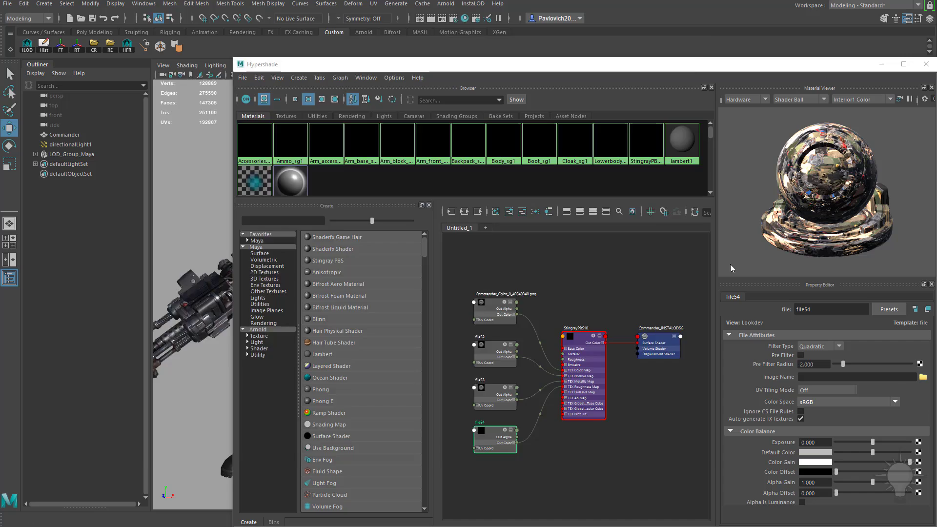
{"action": "double_click", "coordinate": [472, 78]}
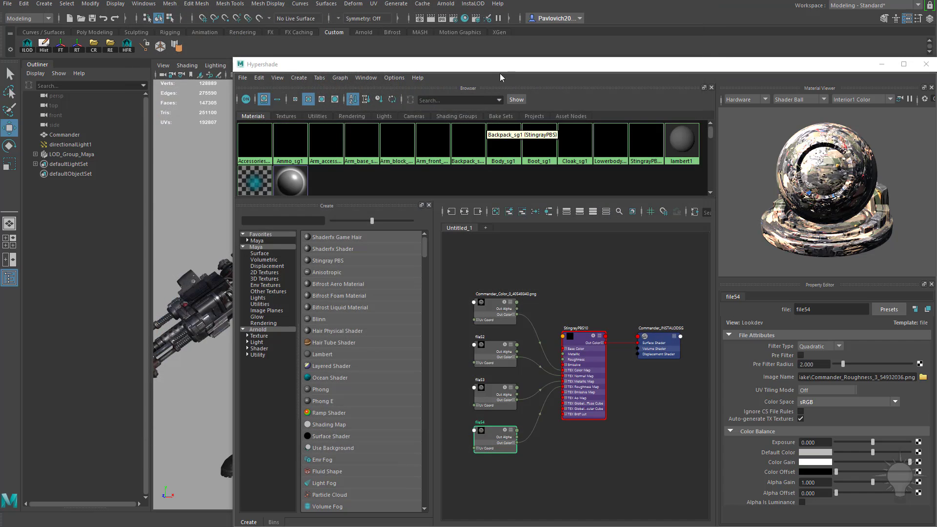
{"action": "left_click_drag", "start_coordinate": [500, 66], "coordinate": [458, 526]}
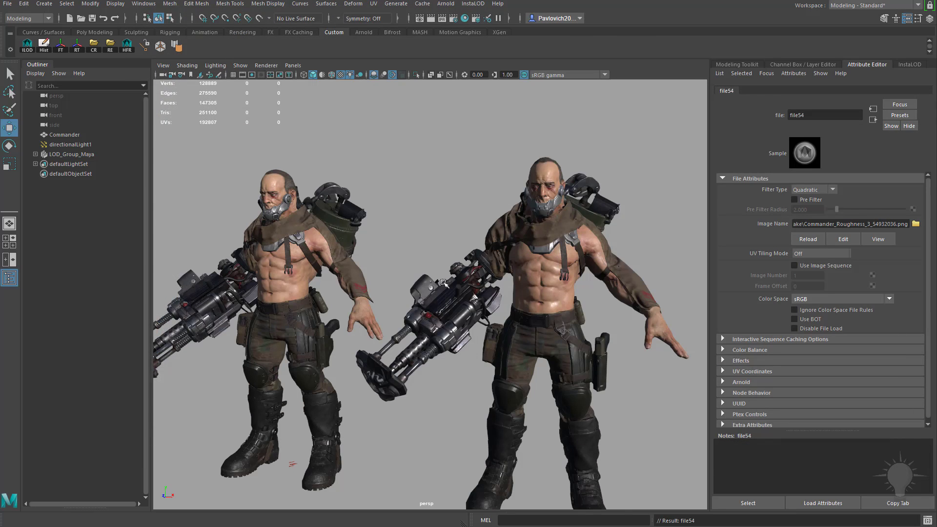
Compare the UV layouts of the original Commander and the remeshed Commander_INSTALOD mesh in the UV Editor
{"action": "left_click_drag", "start_coordinate": [444, 284], "coordinate": [448, 249], "text": "alt"}
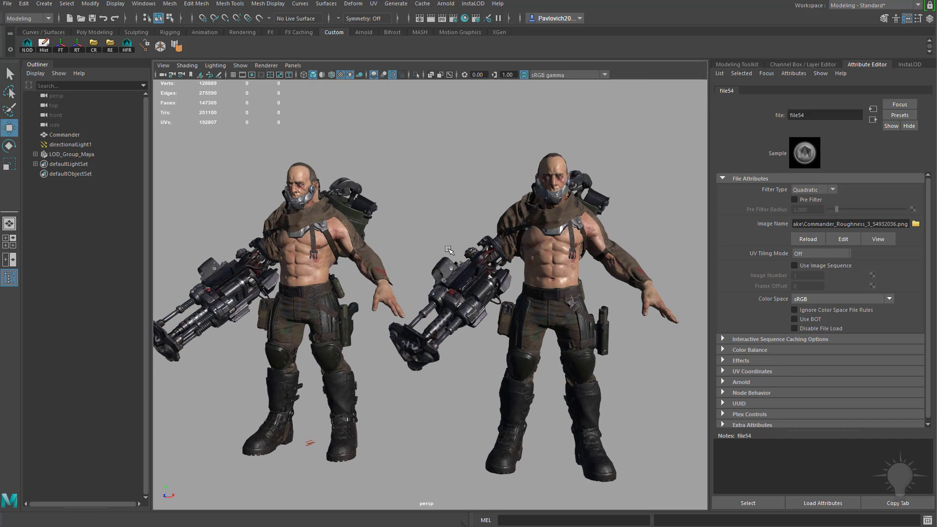
{"action": "left_click", "coordinate": [309, 267]}
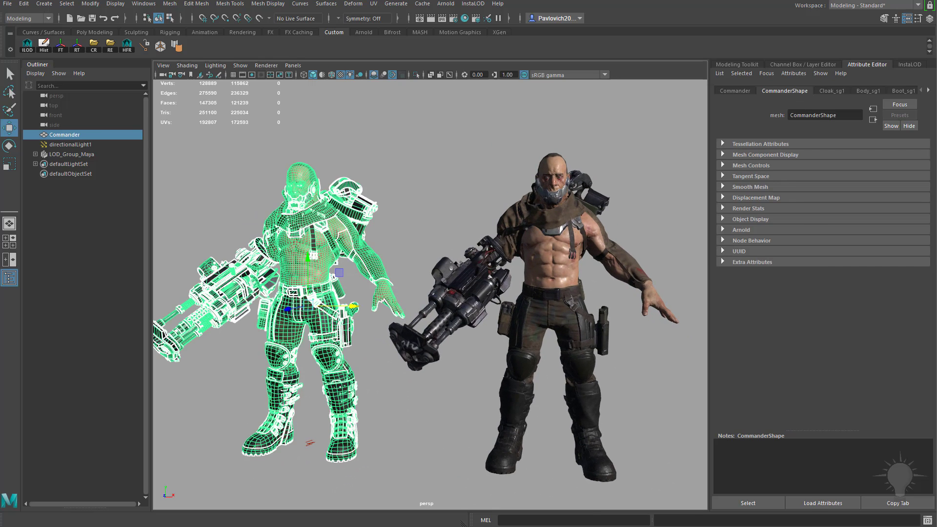
{"action": "left_click_drag", "start_coordinate": [537, 526], "coordinate": [365, 113]}
{"action": "right_click_drag", "start_coordinate": [519, 319], "coordinate": [467, 320], "text": "alt"}
{"action": "left_click_drag", "start_coordinate": [446, 104], "coordinate": [600, 80]}
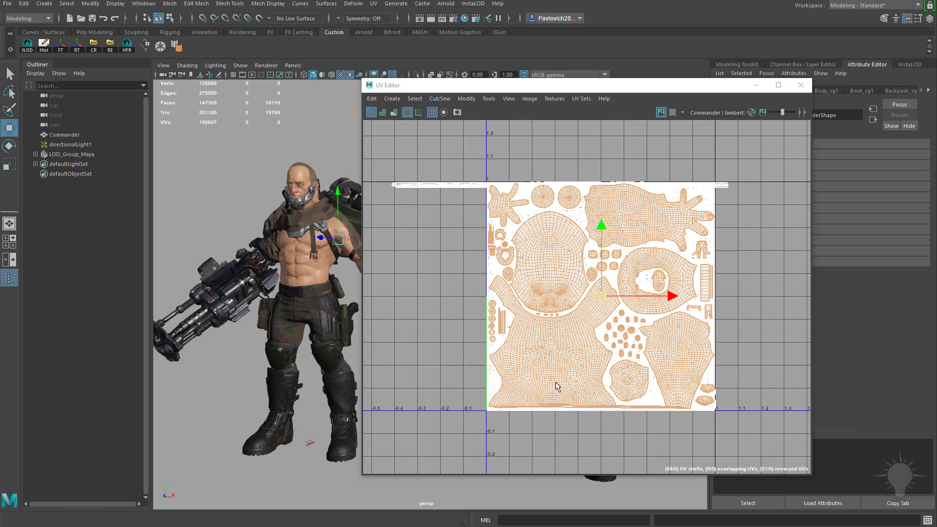
{"action": "left_click_drag", "start_coordinate": [614, 92], "coordinate": [292, 106]}
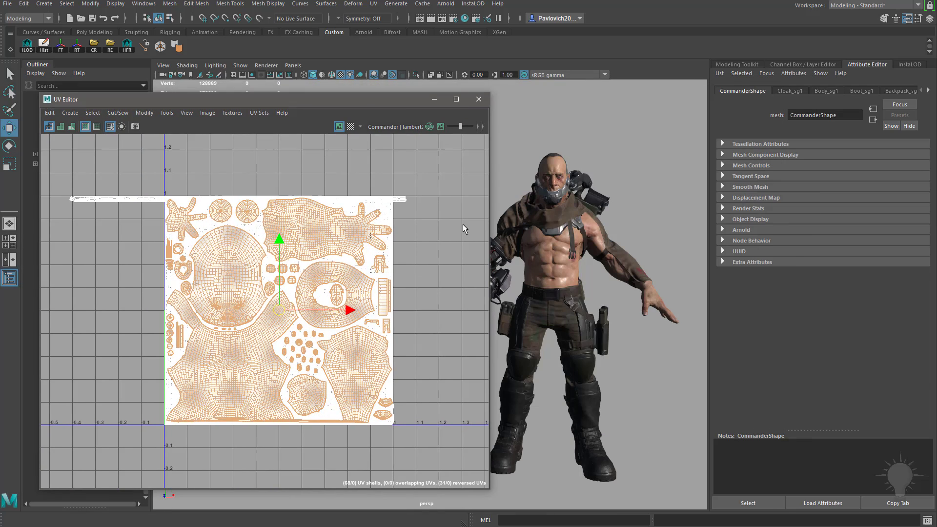
{"action": "left_click", "coordinate": [549, 254]}
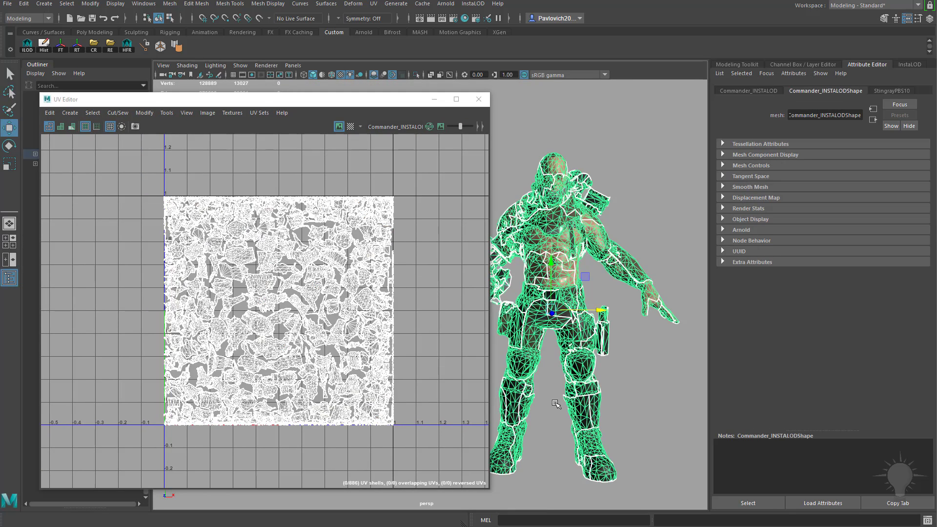
{"action": "scroll", "coordinate": [348, 337], "scroll_direction": "up", "scroll_amount": 3}
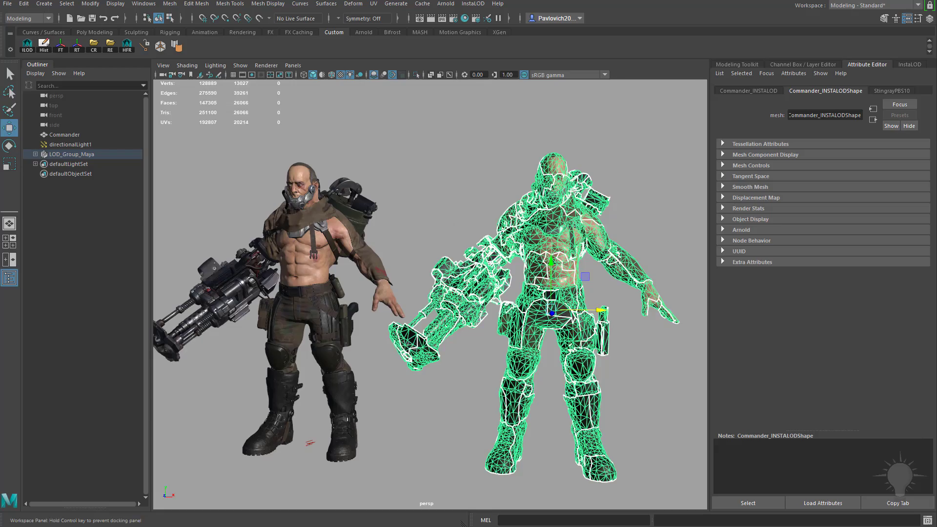
Examine the remeshed Commander's wireframe up close from the front and side, then leave the mesh deselected
{"action": "middle_click_drag", "start_coordinate": [521, 320], "coordinate": [342, 317], "text": "alt"}
{"action": "right_click_drag", "start_coordinate": [341, 317], "coordinate": [431, 318], "text": "alt"}
{"action": "middle_click_drag", "start_coordinate": [431, 318], "coordinate": [561, 320], "text": "alt"}
{"action": "right_click_drag", "start_coordinate": [561, 320], "coordinate": [376, 307], "text": "alt"}
{"action": "middle_click_drag", "start_coordinate": [393, 307], "coordinate": [546, 307], "text": "alt"}
{"action": "right_click_drag", "start_coordinate": [545, 307], "coordinate": [581, 307], "text": "alt"}
{"action": "left_click_drag", "start_coordinate": [581, 308], "coordinate": [454, 310], "text": "alt"}
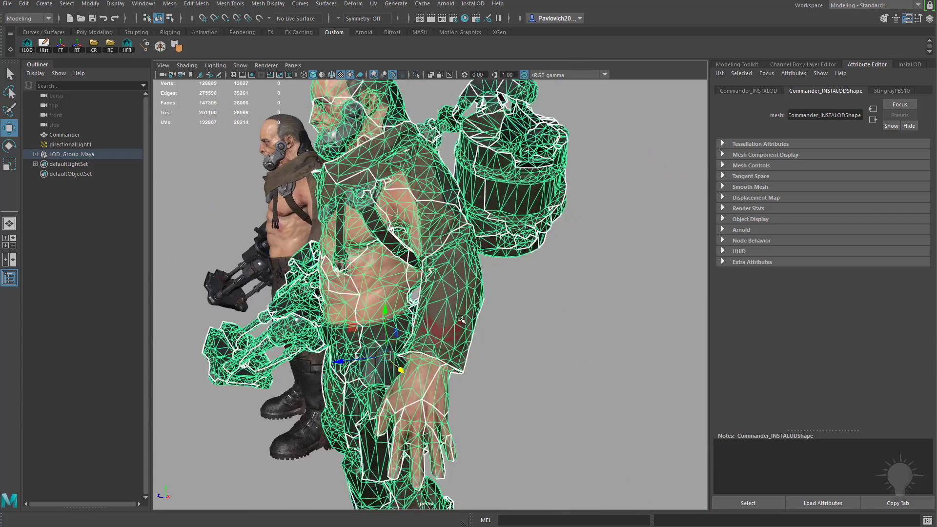
{"action": "right_click_drag", "start_coordinate": [454, 310], "coordinate": [430, 310], "text": "alt"}
{"action": "left_click_drag", "start_coordinate": [430, 310], "coordinate": [579, 302], "text": "alt"}
{"action": "left_click_drag", "start_coordinate": [538, 370], "coordinate": [466, 212], "text": "alt"}
{"action": "left_click", "coordinate": [475, 224]}
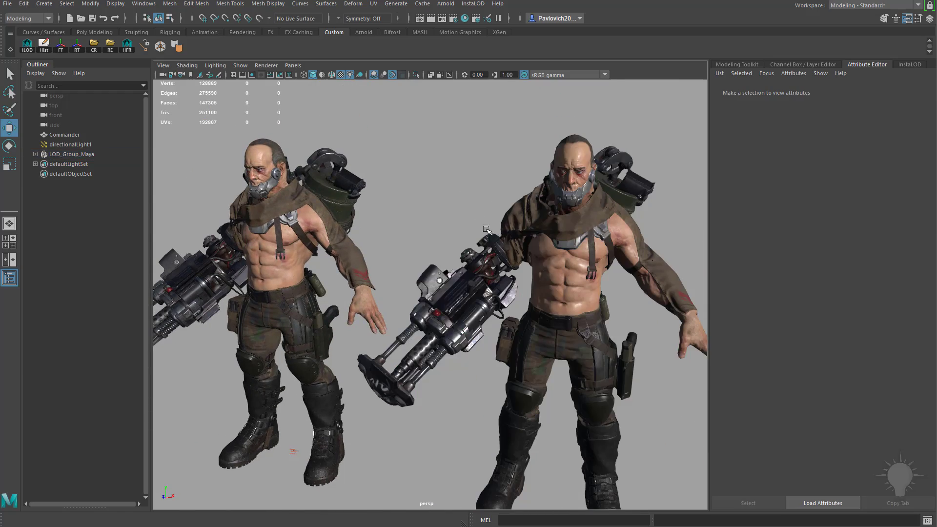
Inspect the baked detail on the remeshed Commander's torso, with and without its wireframe shown
{"action": "right_click_drag", "start_coordinate": [486, 230], "coordinate": [512, 331], "text": "alt"}
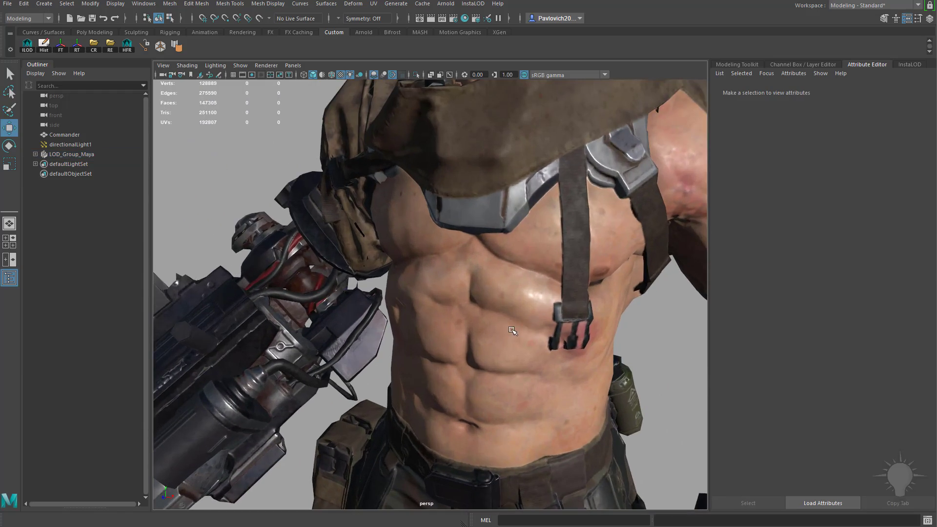
{"action": "left_click", "coordinate": [547, 347]}
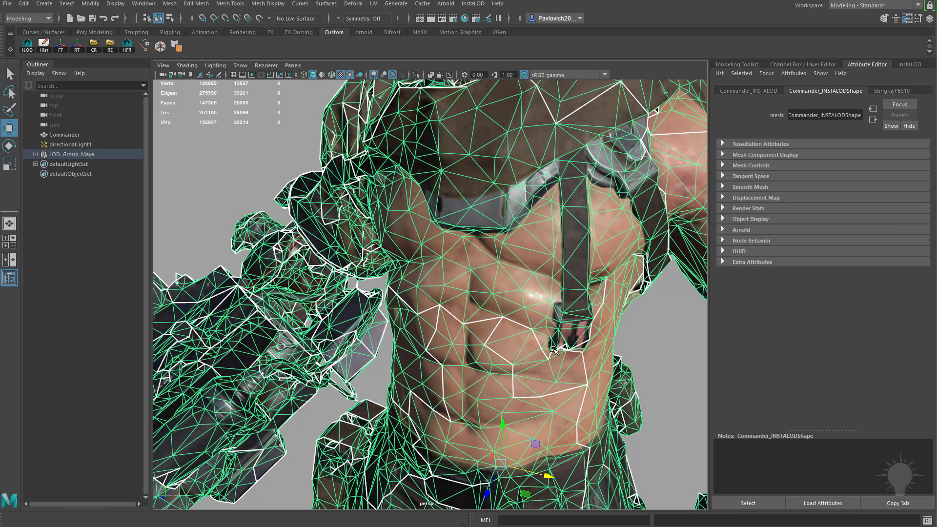
{"action": "left_click", "coordinate": [645, 337]}
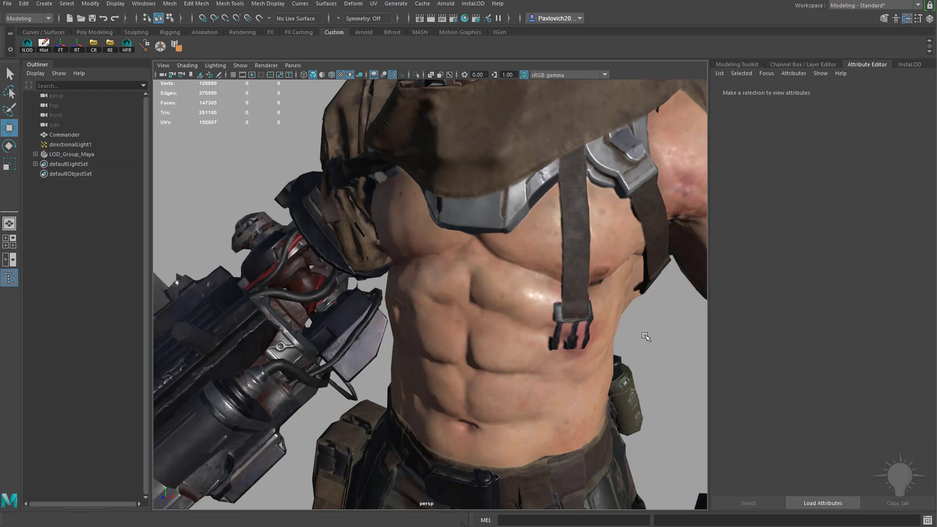
{"action": "right_click_drag", "start_coordinate": [462, 310], "coordinate": [398, 236], "text": "alt"}
{"action": "left_click_drag", "start_coordinate": [398, 237], "coordinate": [366, 231], "text": "alt"}
{"action": "right_click_drag", "start_coordinate": [366, 230], "coordinate": [268, 211], "text": "alt"}
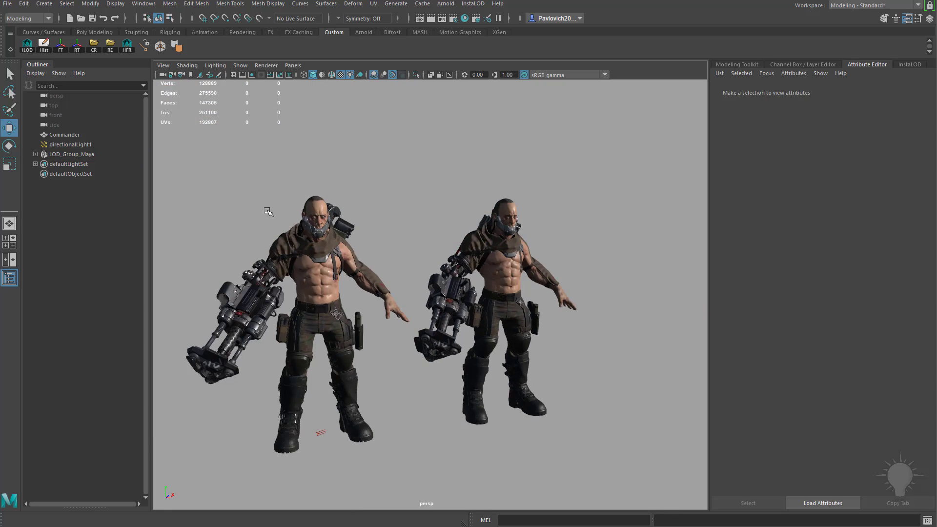
{"action": "left_click_drag", "start_coordinate": [268, 212], "coordinate": [234, 210], "text": "alt"}
Compare the polygon statistics of the original Commander with those of the remeshed version, then clear the selection
{"action": "left_click", "coordinate": [315, 222]}
{"action": "left_click", "coordinate": [315, 223]}
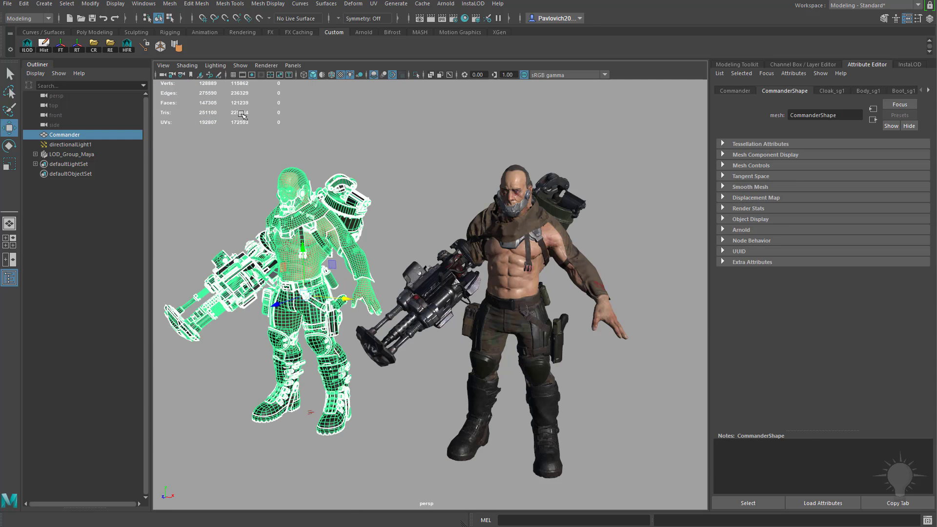
{"action": "left_click", "coordinate": [535, 259]}
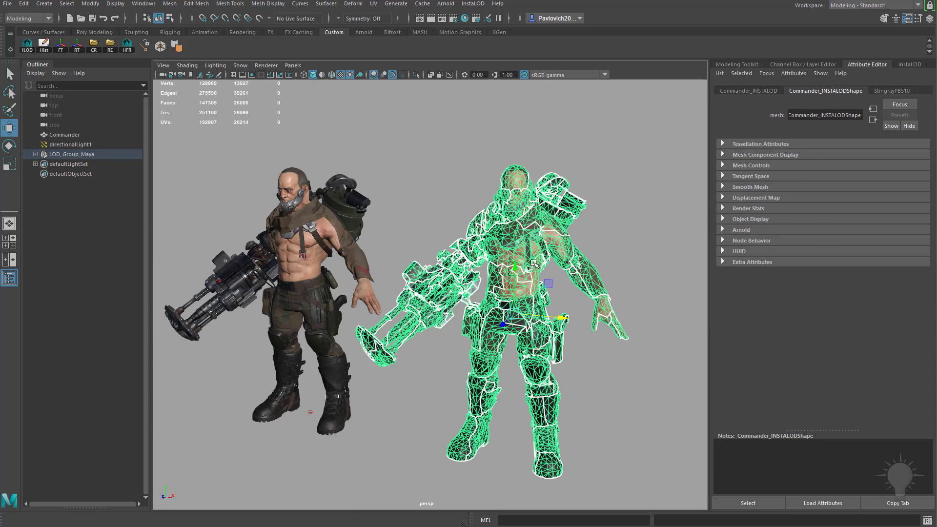
{"action": "left_click", "coordinate": [595, 175]}
{"action": "left_click_drag", "start_coordinate": [595, 175], "coordinate": [503, 216], "text": "alt"}
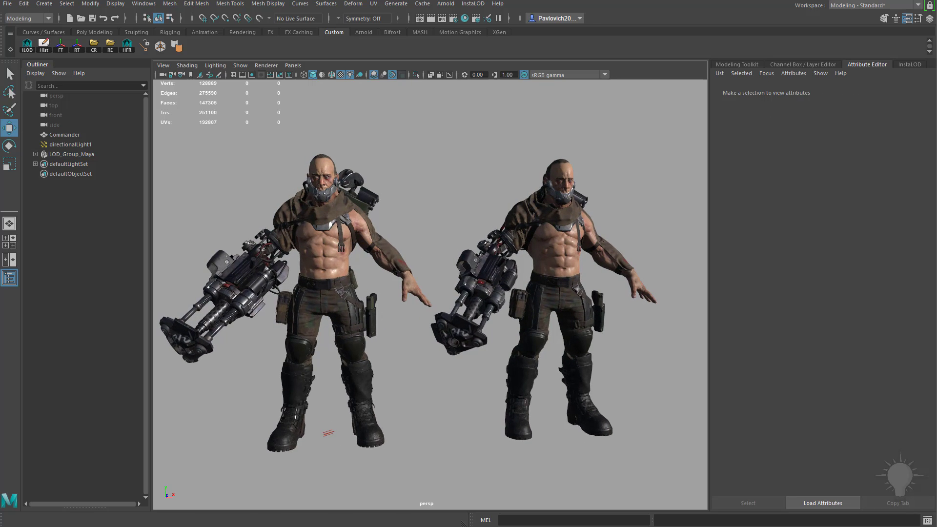
Review the drawcalls.jpg texture overview alongside the InstaLODBake folder's baked maps, then move both windows out of view
{"action": "left_click_drag", "start_coordinate": [488, 526], "coordinate": [340, 141]}
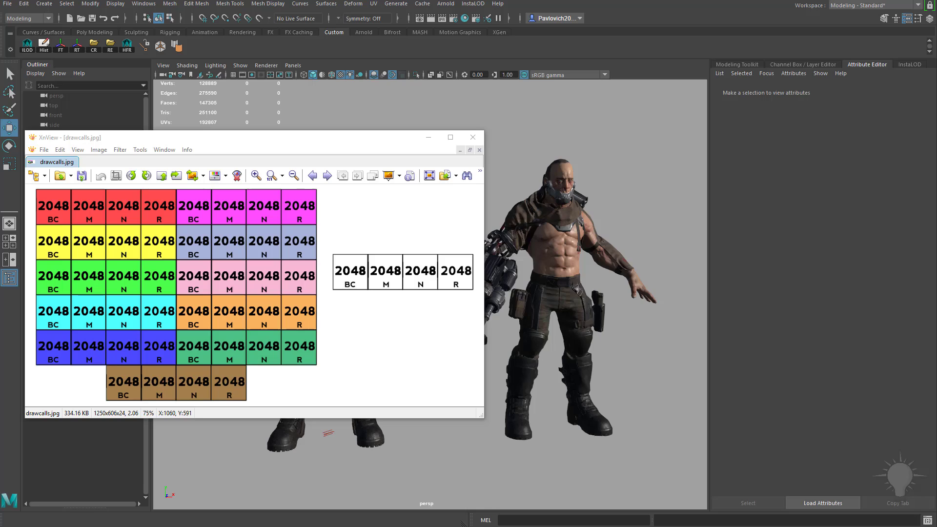
{"action": "left_click_drag", "start_coordinate": [684, 526], "coordinate": [622, 165]}
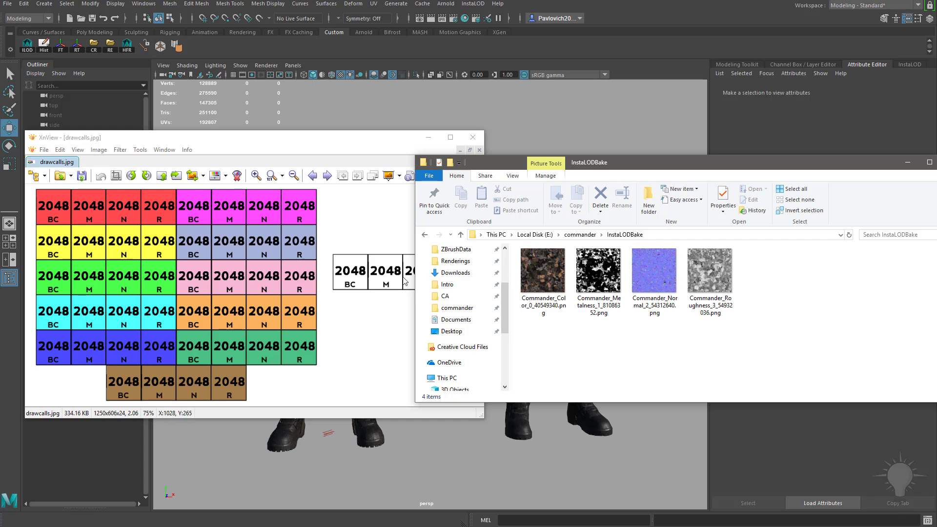
{"action": "left_click_drag", "start_coordinate": [628, 164], "coordinate": [645, 526]}
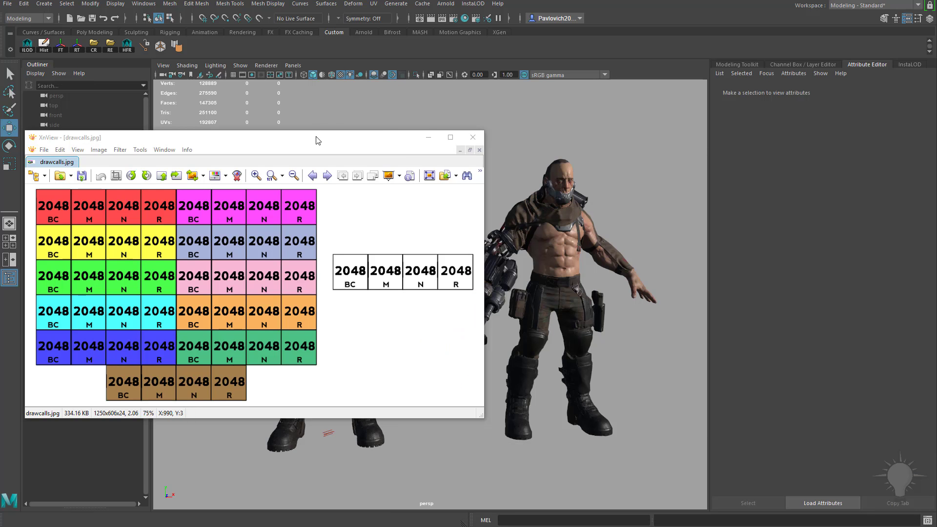
{"action": "left_click_drag", "start_coordinate": [318, 141], "coordinate": [936, 141]}
Rotate the directional light to illuminate the backs of both characters, and check them from behind and in front
{"action": "left_click_drag", "start_coordinate": [479, 270], "coordinate": [437, 273], "text": "alt"}
{"action": "right_click_drag", "start_coordinate": [470, 274], "coordinate": [514, 279], "text": "alt"}
{"action": "middle_click_drag", "start_coordinate": [514, 279], "coordinate": [459, 386], "text": "alt"}
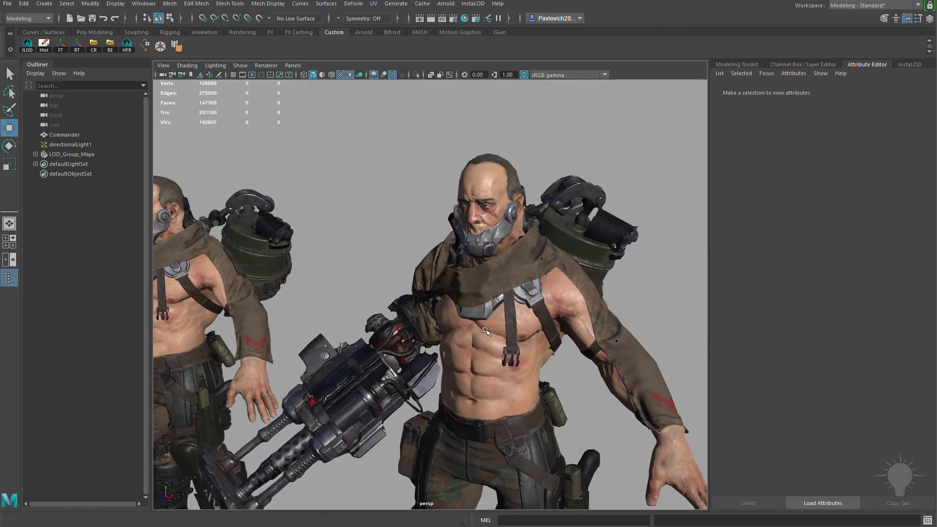
{"action": "left_click_drag", "start_coordinate": [468, 307], "coordinate": [513, 437], "text": "alt"}
{"action": "left_click", "coordinate": [517, 443]}
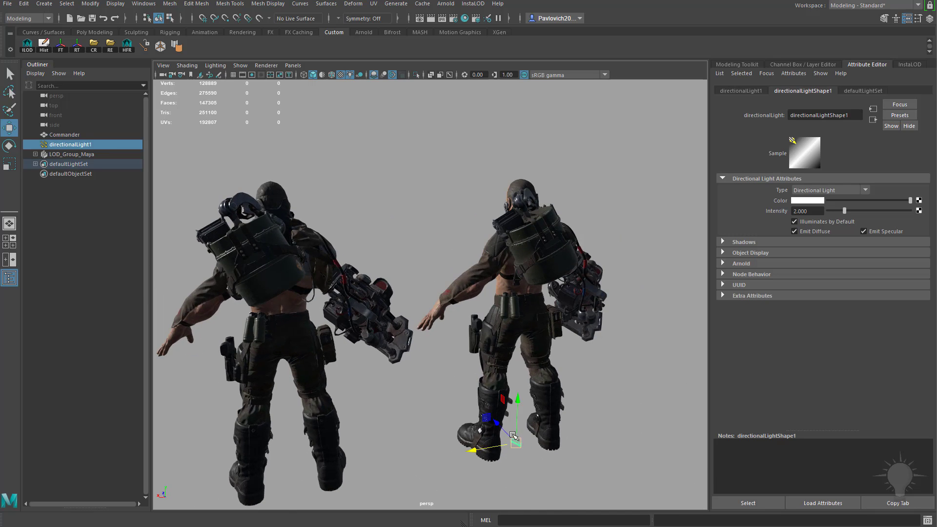
{"action": "key", "text": "7"}
{"action": "key", "text": "e"}
{"action": "left_click_drag", "start_coordinate": [513, 427], "coordinate": [534, 435]}
{"action": "left_click_drag", "start_coordinate": [503, 318], "coordinate": [454, 303], "text": "alt"}
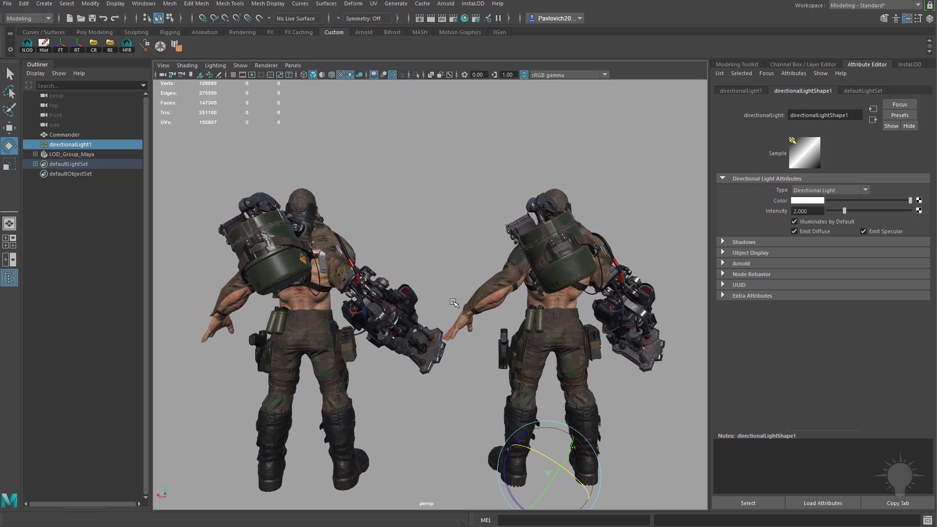
{"action": "left_click_drag", "start_coordinate": [300, 255], "coordinate": [330, 481], "text": "alt"}
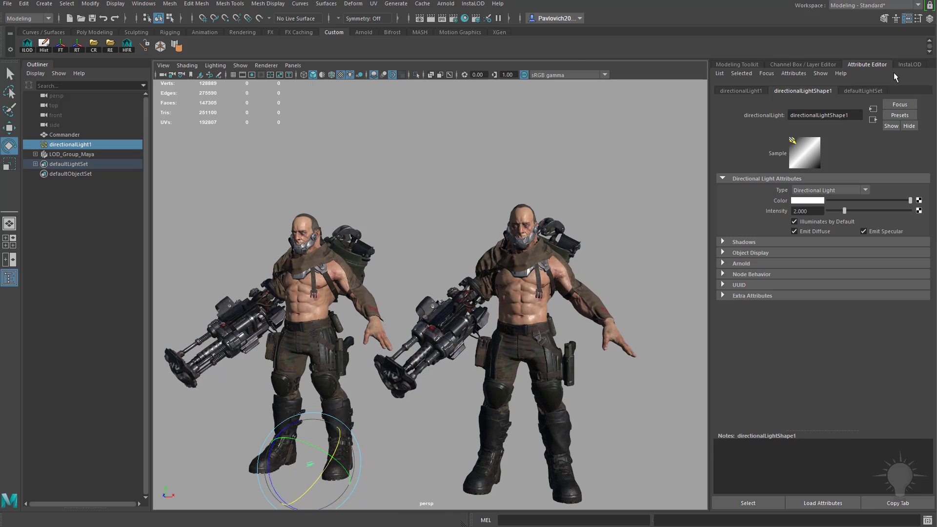
Show InstaLOD's Bake Output settings and examine the default width of the texture pages
{"action": "left_click", "coordinate": [908, 65]}
{"action": "scroll", "coordinate": [720, 146], "scroll_direction": "up", "scroll_amount": 10}
{"action": "left_click", "coordinate": [834, 93]}
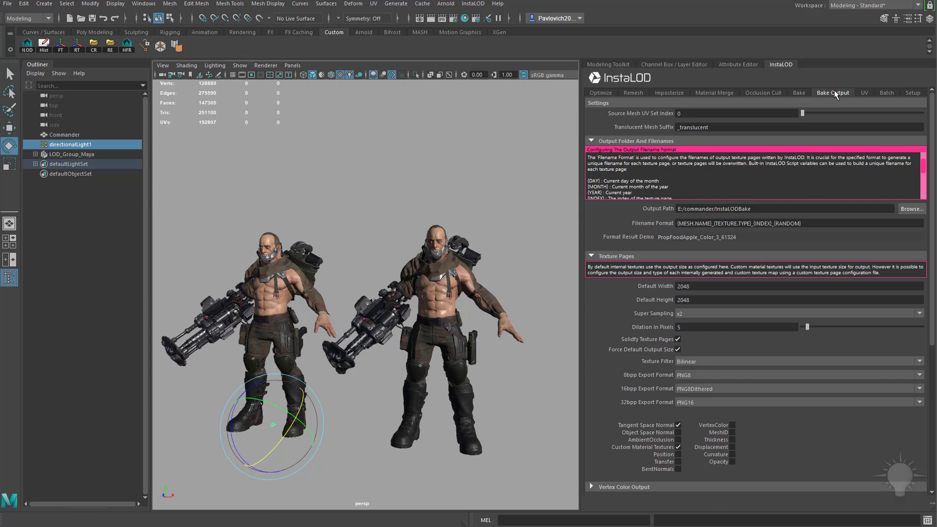
{"action": "double_click", "coordinate": [684, 286]}
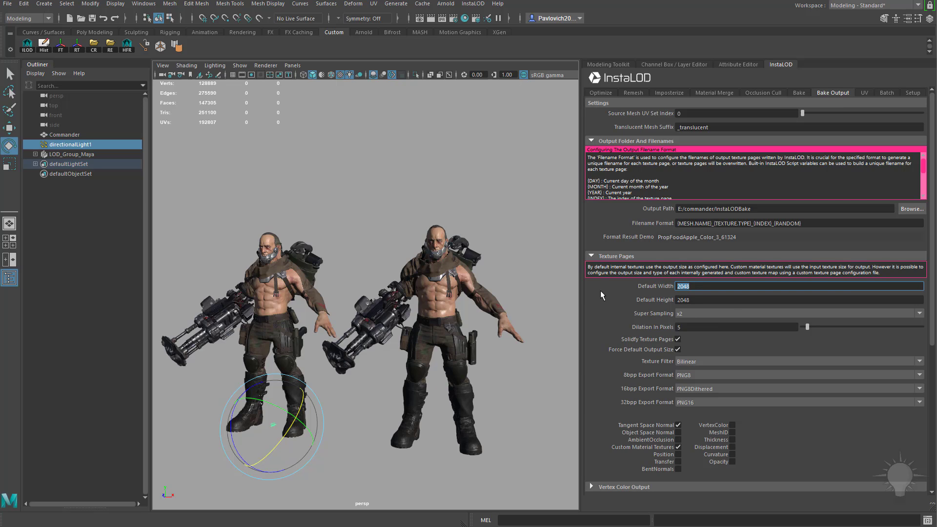
Compare the baked remesh with the original Commander from several angles, checking the remesh's wireframe along the way
{"action": "middle_click_drag", "start_coordinate": [284, 265], "coordinate": [326, 244], "text": "alt"}
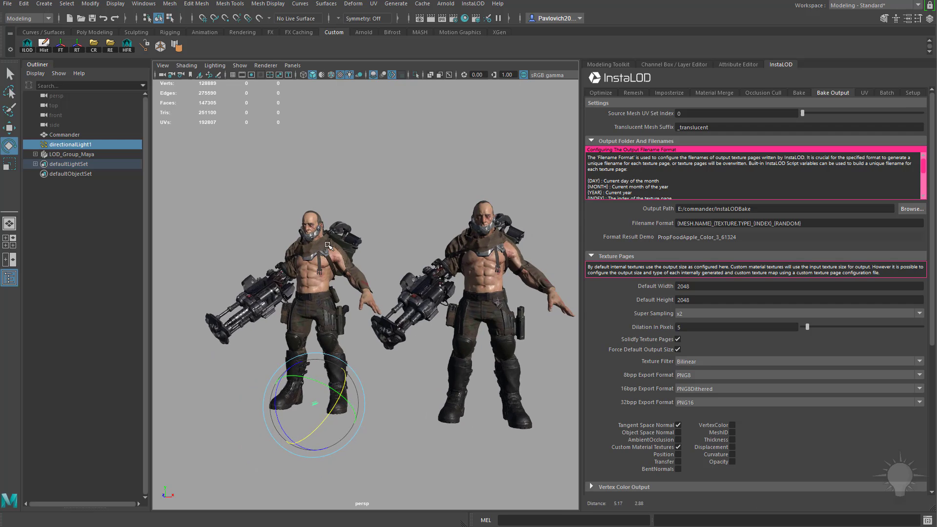
{"action": "left_click_drag", "start_coordinate": [328, 245], "coordinate": [371, 246], "text": "alt"}
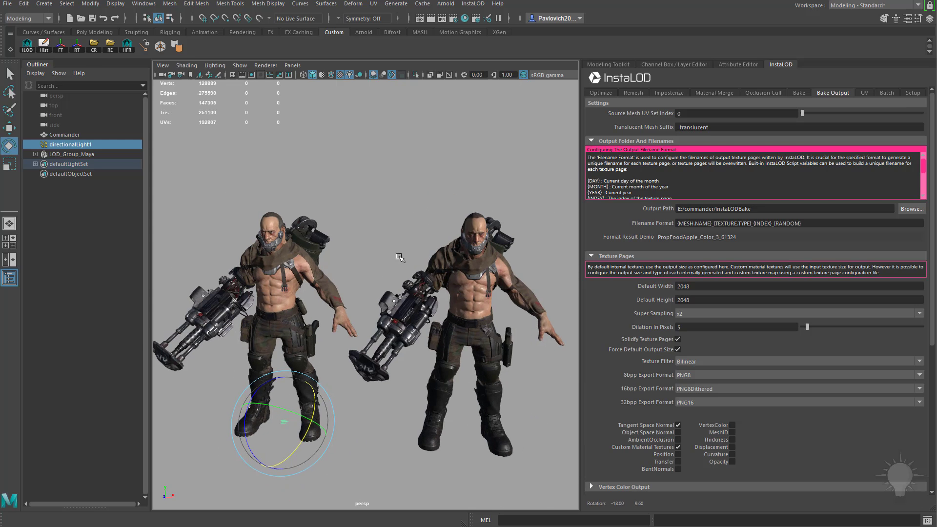
{"action": "left_click", "coordinate": [468, 261]}
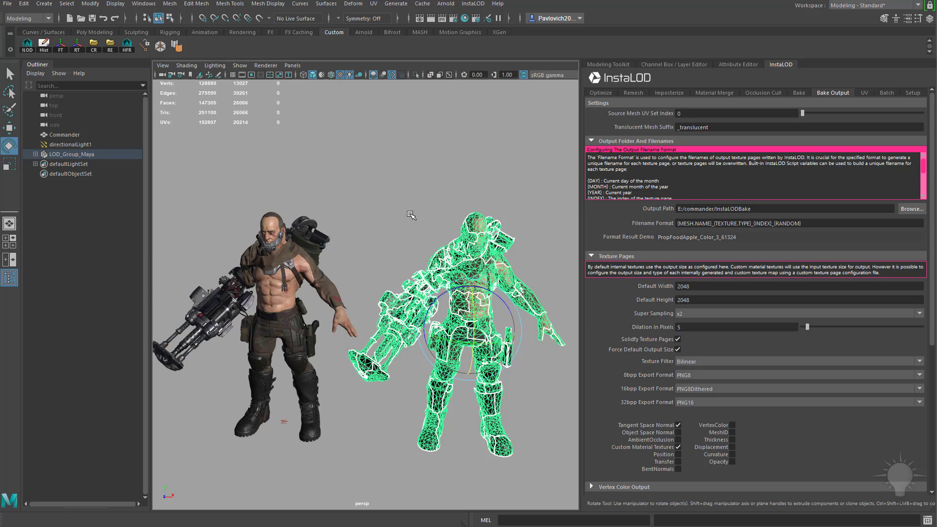
{"action": "left_click", "coordinate": [425, 149]}
{"action": "mouse_move", "coordinate": [426, 149]}
{"action": "left_mouse_down", "text": "alt"}
{"action": "mouse_move", "coordinate": [442, 151]}
{"action": "mouse_move", "coordinate": [437, 157]}
{"action": "left_mouse_up", "text": "alt"}
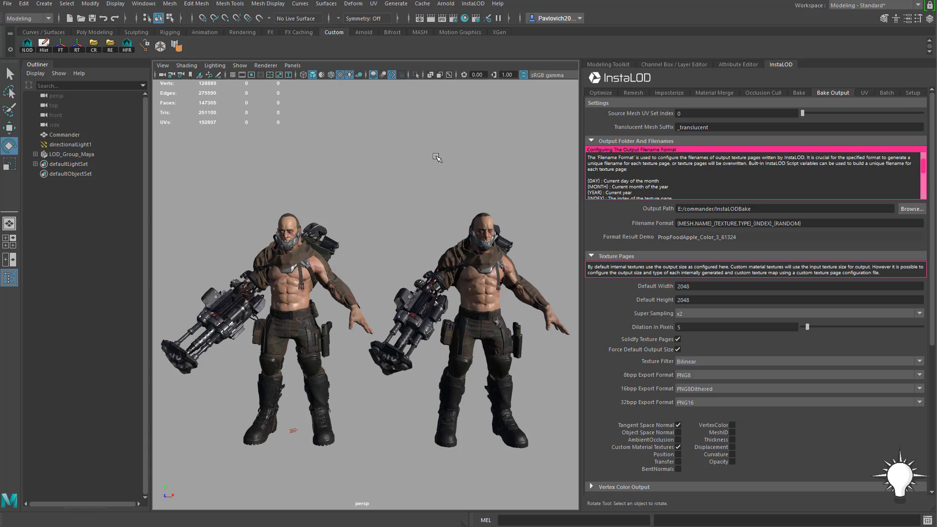
{"action": "left_click", "coordinate": [467, 274]}
{"action": "left_click", "coordinate": [448, 210]}
{"action": "left_click_drag", "start_coordinate": [449, 210], "coordinate": [398, 205], "text": "alt"}
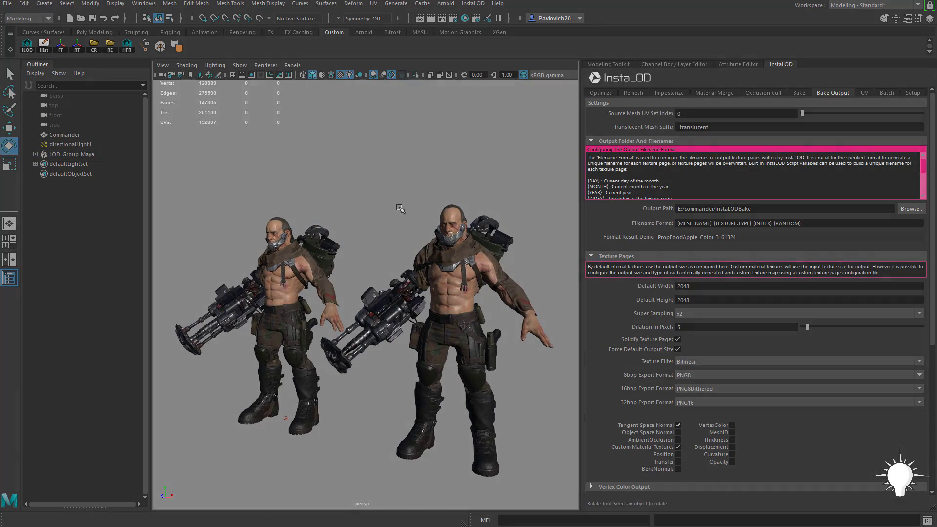